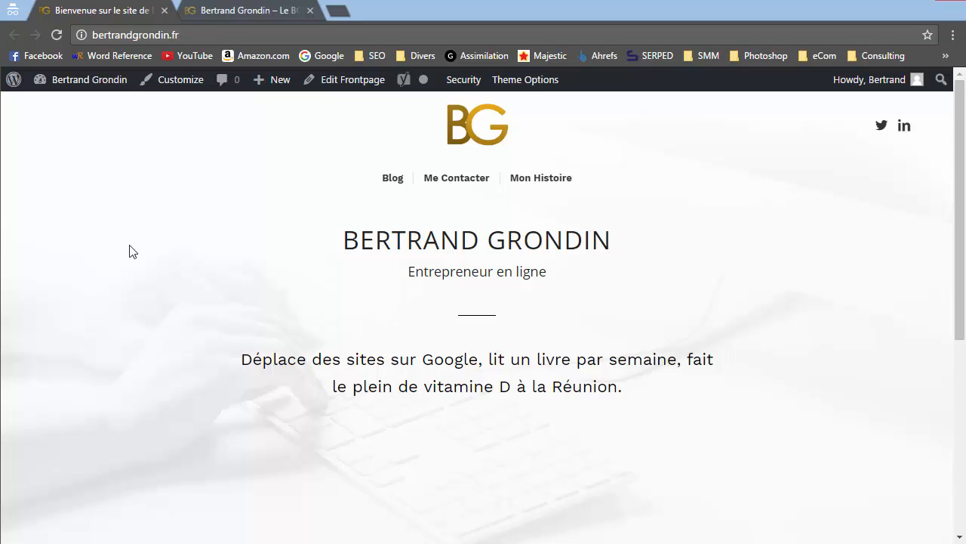
- Open the page for adding new plugins in the site's WordPress dashboard and search for "yoast seo"
{"action": "mouse_move", "coordinate": [90, 86]}
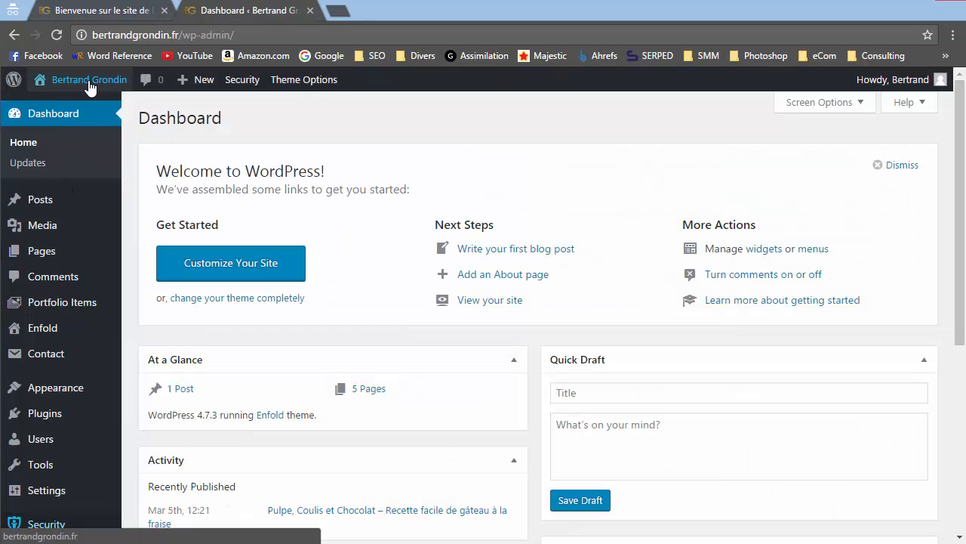
{"action": "mouse_move", "coordinate": [45, 421]}
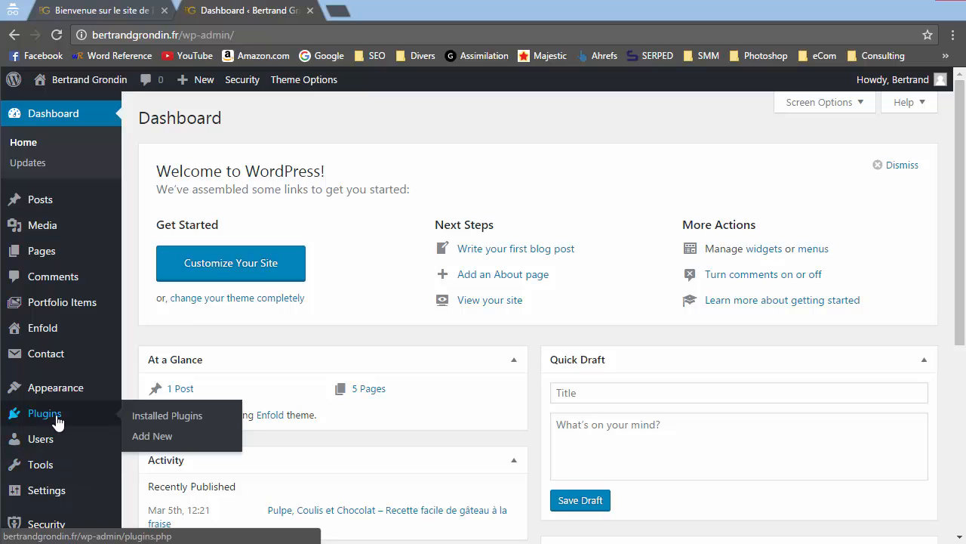
{"action": "left_click", "coordinate": [147, 445]}
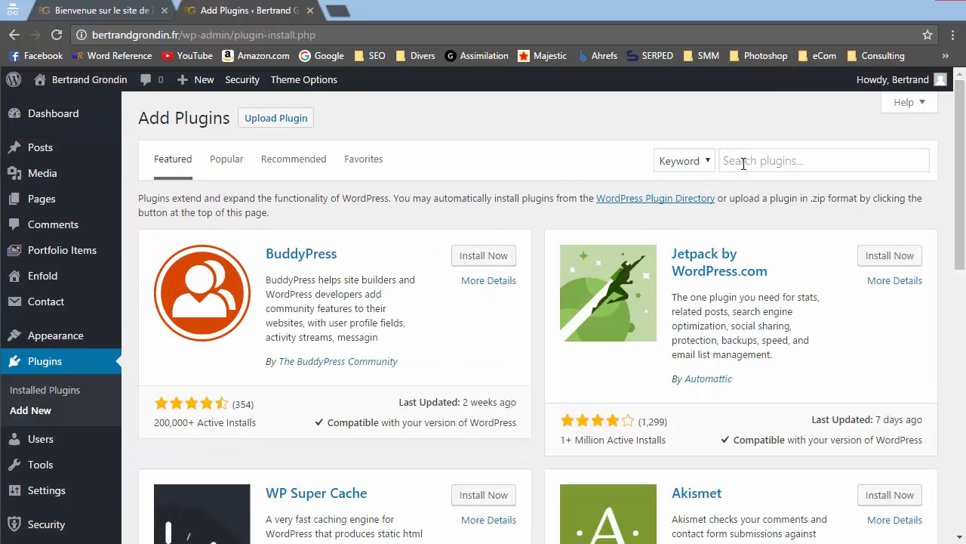
{"action": "left_click", "coordinate": [752, 162]}
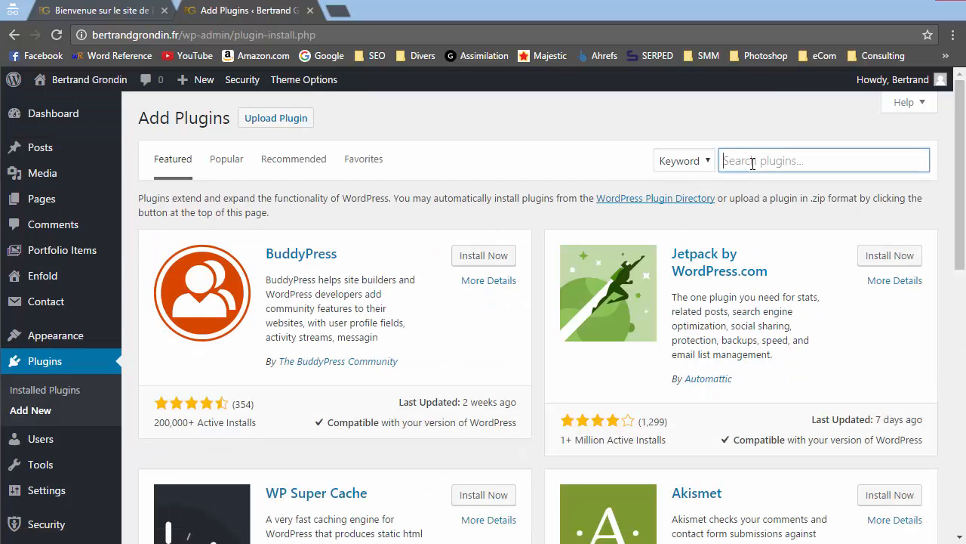
{"action": "type", "text": "yoast"}
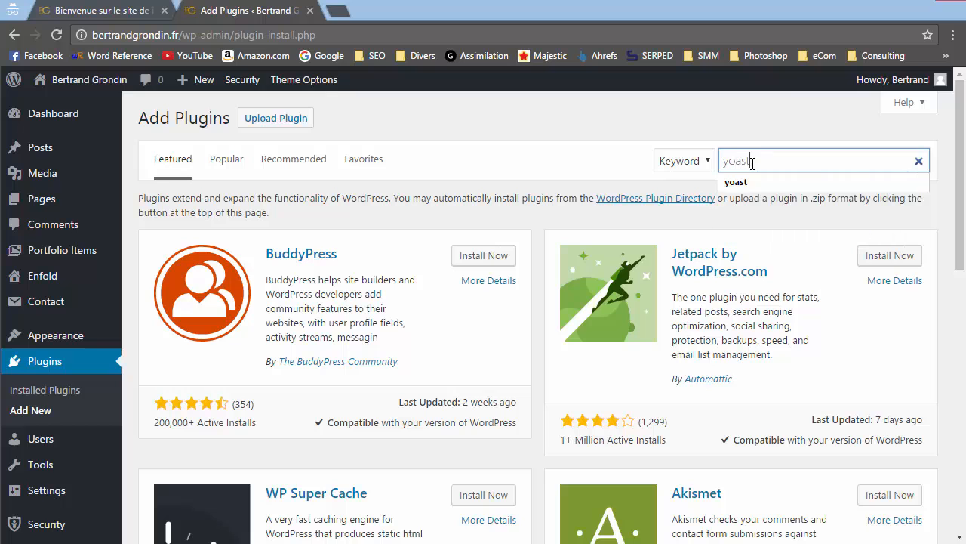
{"action": "type", "text": " seo"}
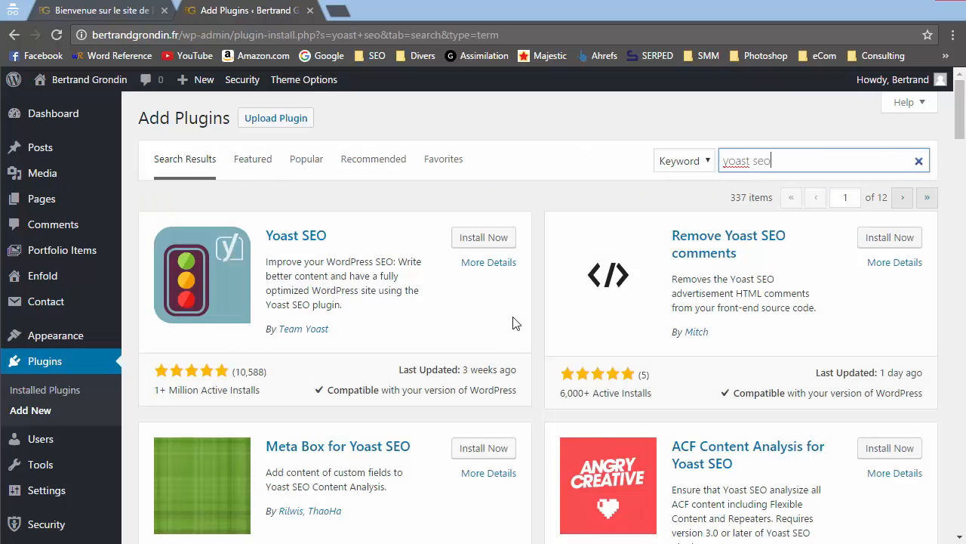
- Install and activate the Yoast SEO plugin by Team Yoast
{"action": "left_click", "coordinate": [478, 238]}
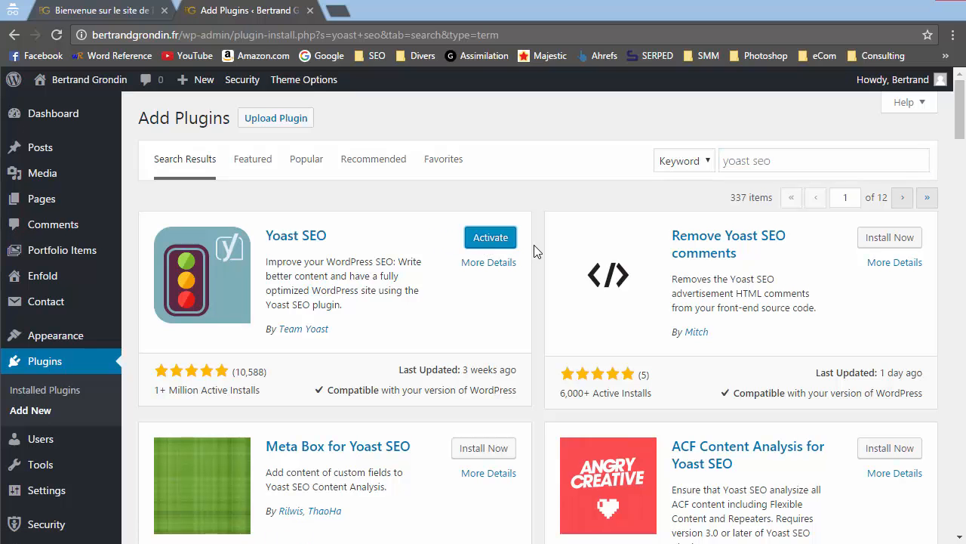
{"action": "left_click", "coordinate": [482, 240]}
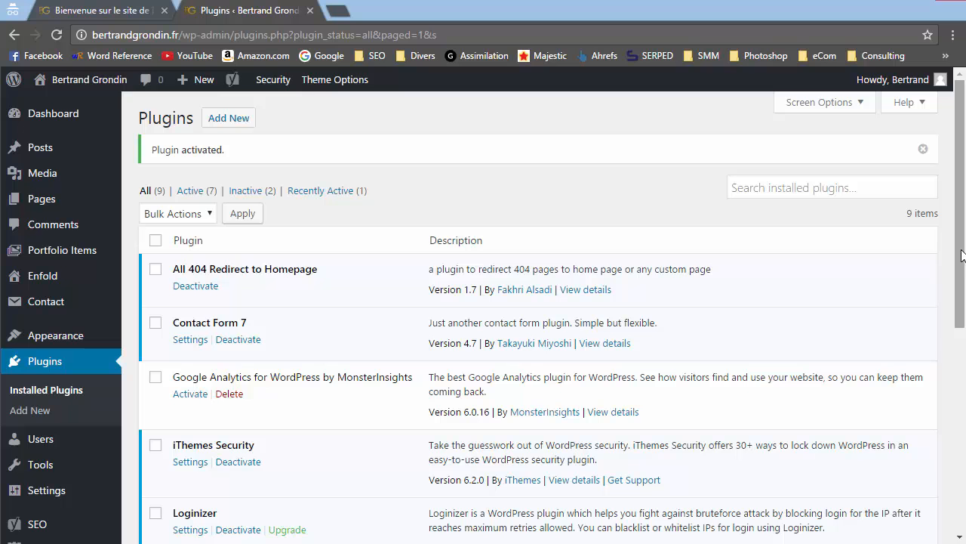
{"action": "left_click_drag", "start_coordinate": [963, 255], "coordinate": [963, 332]}
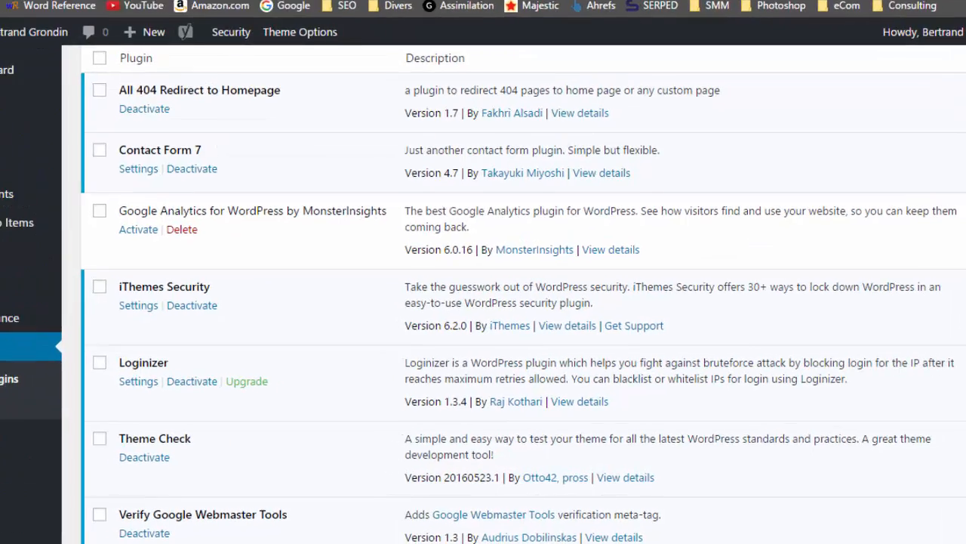
{"action": "left_click_drag", "start_coordinate": [963, 331], "coordinate": [962, 263]}
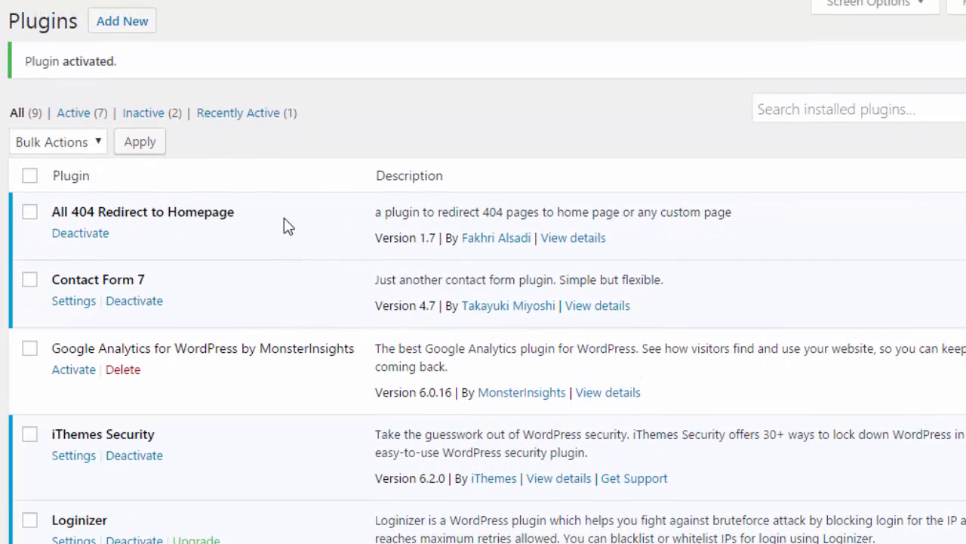
- Test the All 404 Redirect to Homepage plugin by loading the nonexistent site path "/khftjfckljvl" in a new browser tab
{"action": "left_click_drag", "start_coordinate": [51, 211], "coordinate": [237, 216]}
{"action": "left_click", "coordinate": [258, 219]}
{"action": "key", "text": "ctrl+t"}
{"action": "right_click", "coordinate": [330, 35]}
{"action": "left_click", "coordinate": [391, 106]}
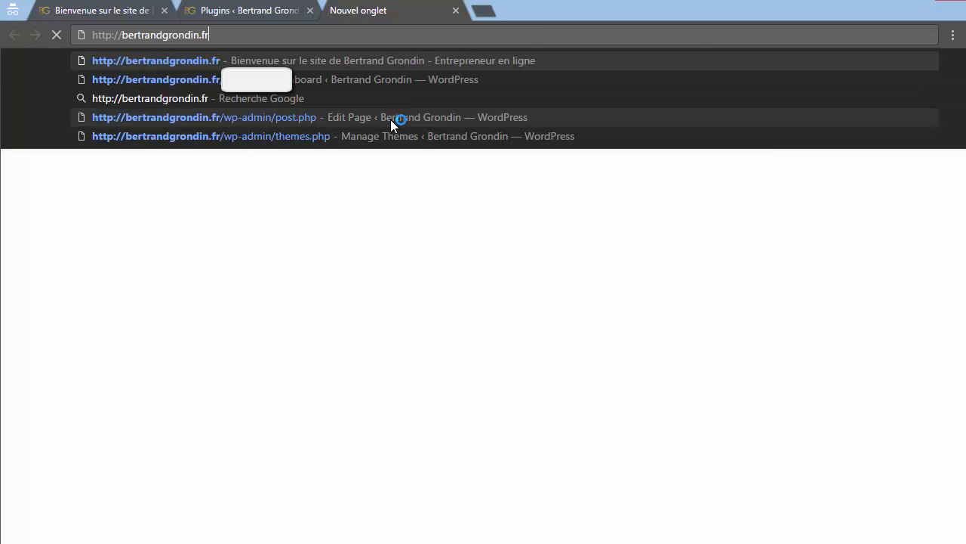
{"action": "type", "text": "/"}
{"action": "type", "text": "khftjfckljvl"}
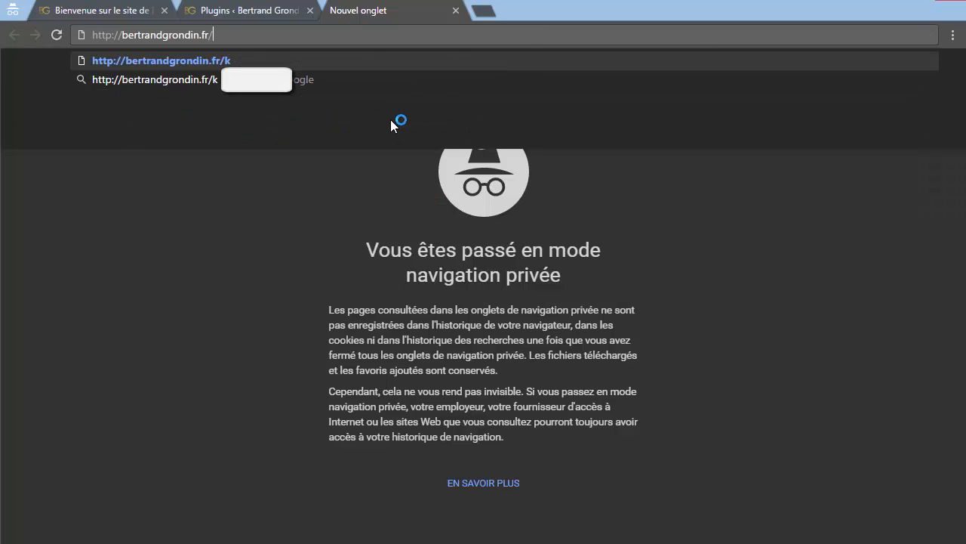
{"action": "key", "text": "Return"}
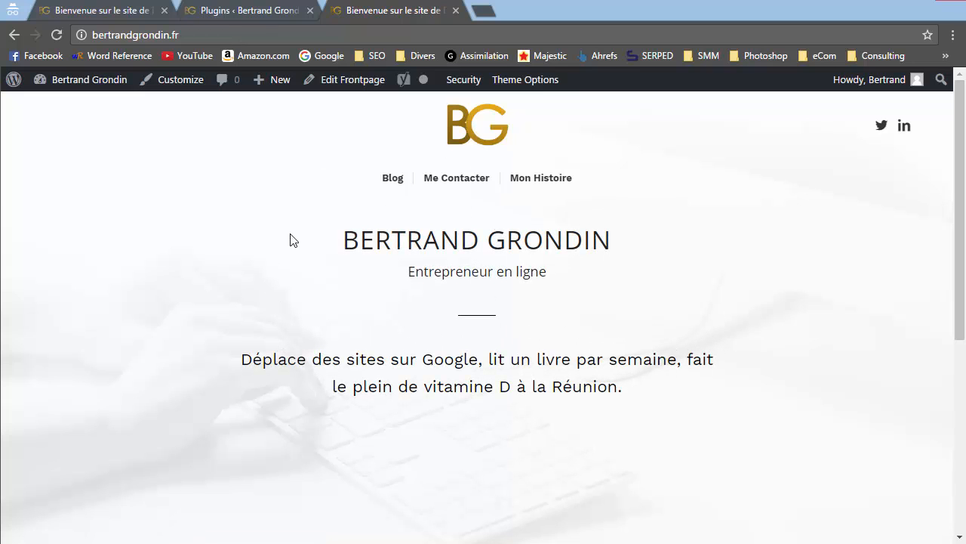
- Check the Contact Form 7 entry among the installed plugins and view the form on the site's Me Contacter page
{"action": "left_click", "coordinate": [267, 15]}
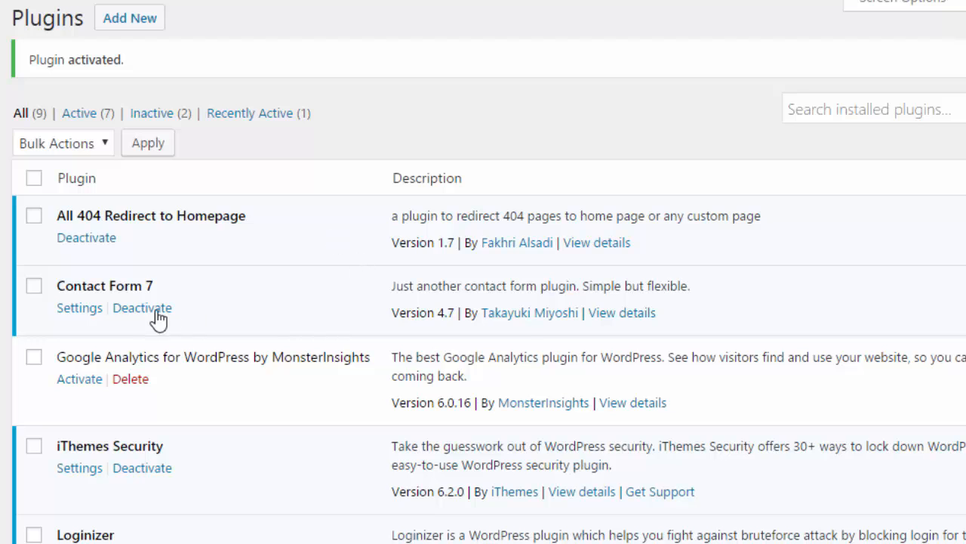
{"action": "left_click_drag", "start_coordinate": [60, 286], "coordinate": [157, 281]}
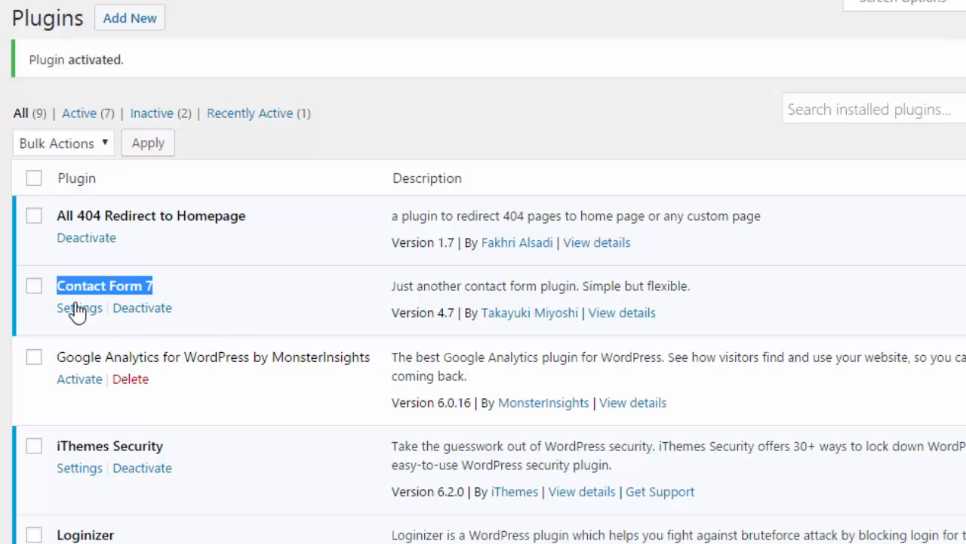
{"action": "left_click", "coordinate": [279, 312]}
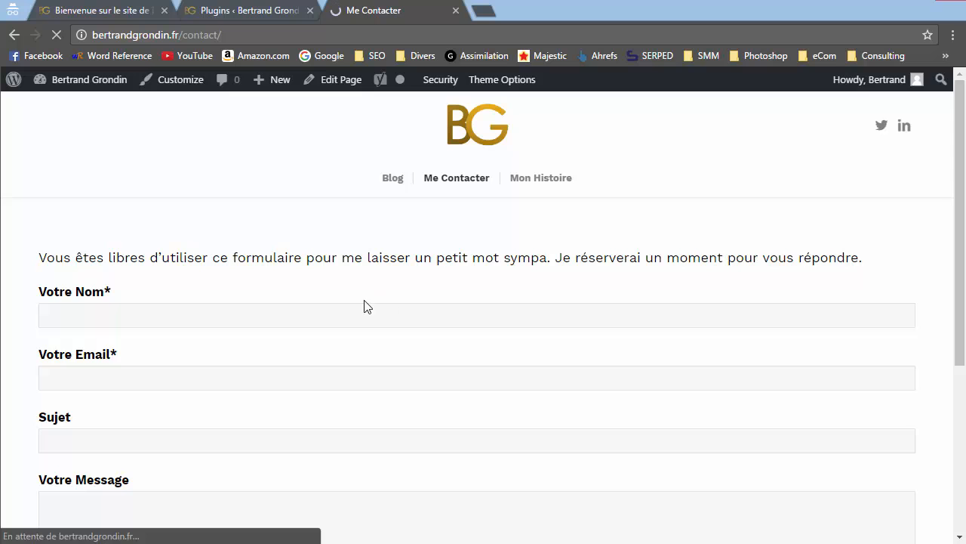
{"action": "scroll", "coordinate": [477, 252], "scroll_direction": "down", "scroll_amount": 4}
{"action": "scroll", "coordinate": [363, 397], "scroll_direction": "up", "scroll_amount": 4}
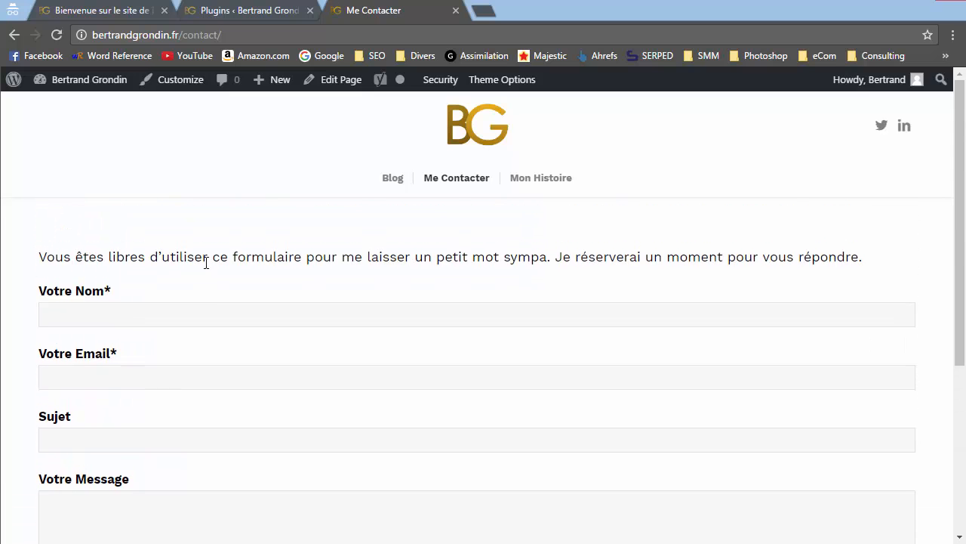
- Review the remaining installed plugins, from Google Analytics and iThemes Security down to WP Fastest Cache and Yoast SEO
{"action": "left_click", "coordinate": [293, 18]}
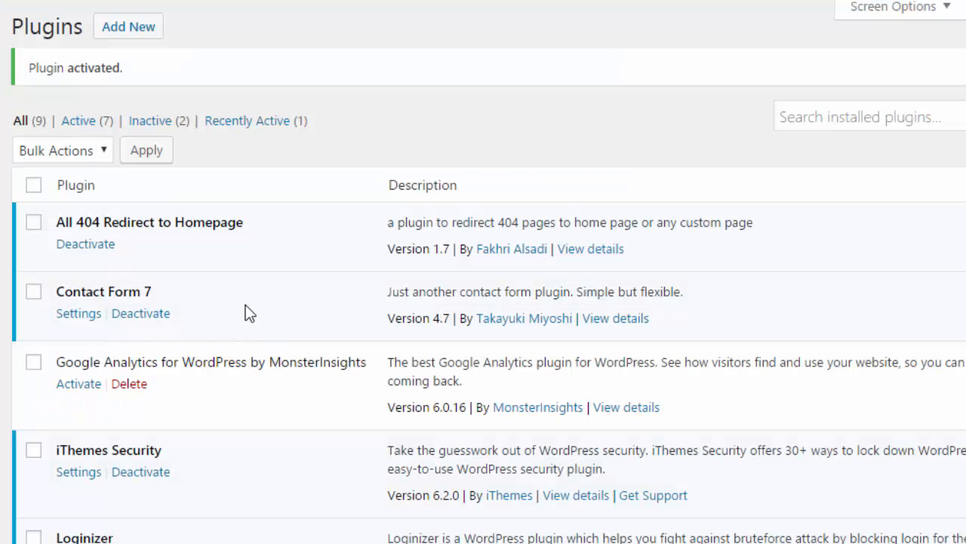
{"action": "scroll", "coordinate": [317, 331], "scroll_direction": "down", "scroll_amount": 3}
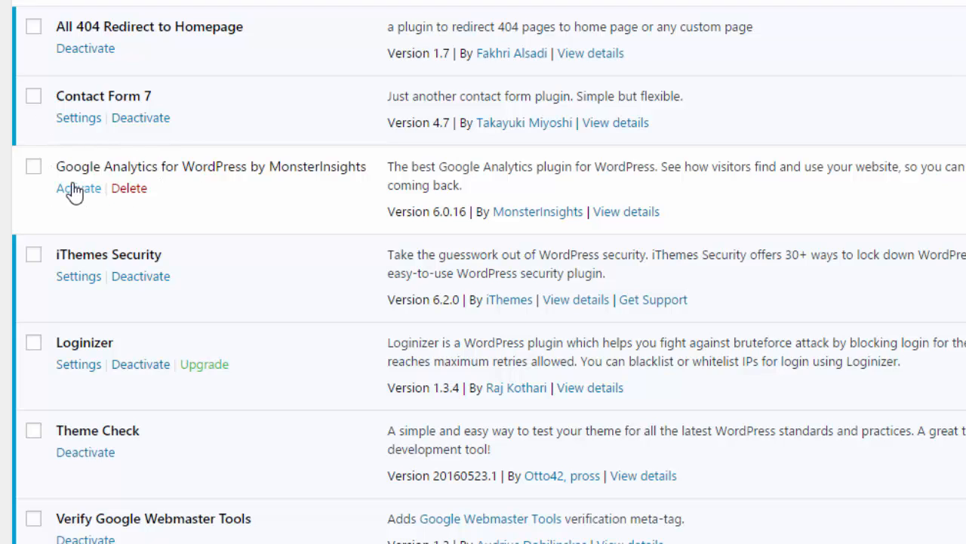
{"action": "scroll", "coordinate": [339, 242], "scroll_direction": "down", "scroll_amount": 3}
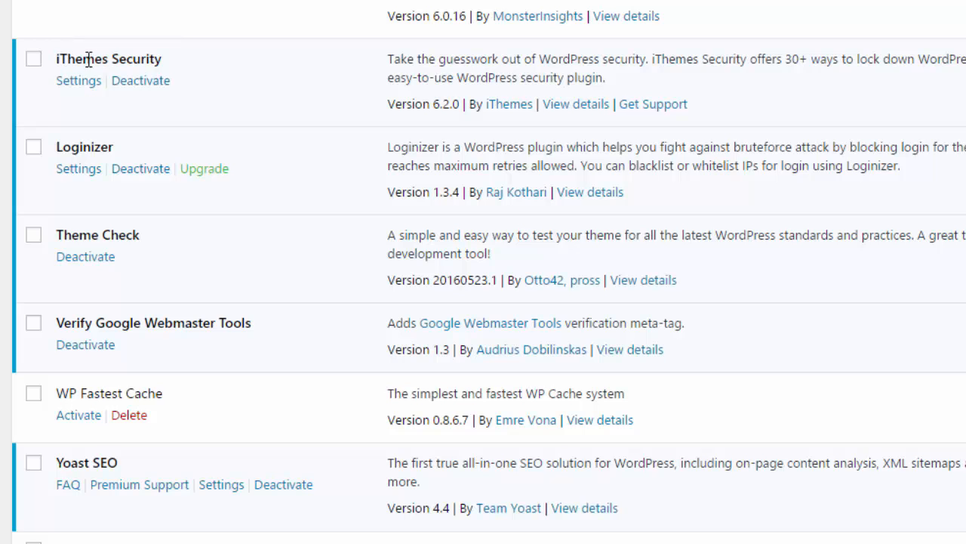
{"action": "scroll", "coordinate": [334, 120], "scroll_direction": "down", "scroll_amount": 2}
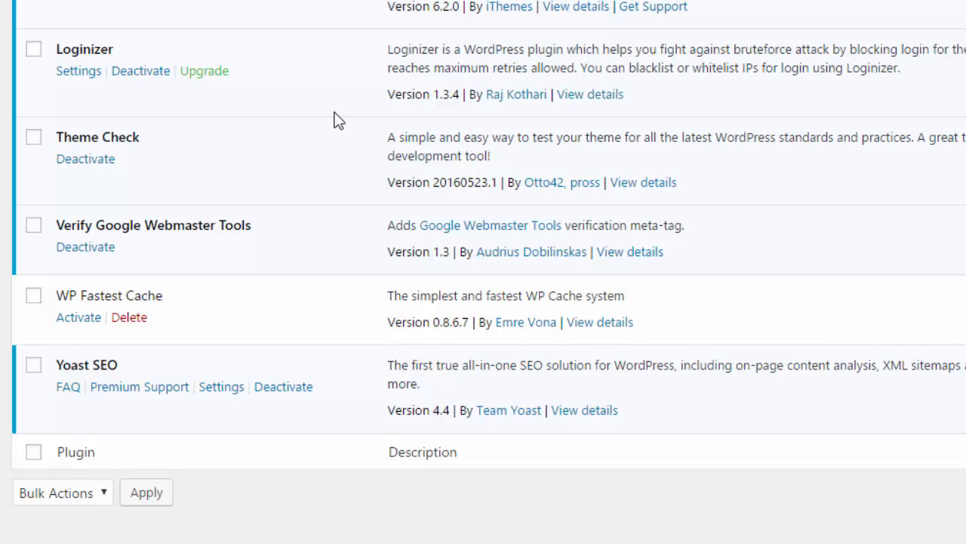
{"action": "scroll", "coordinate": [195, 83], "scroll_direction": "up", "scroll_amount": 2}
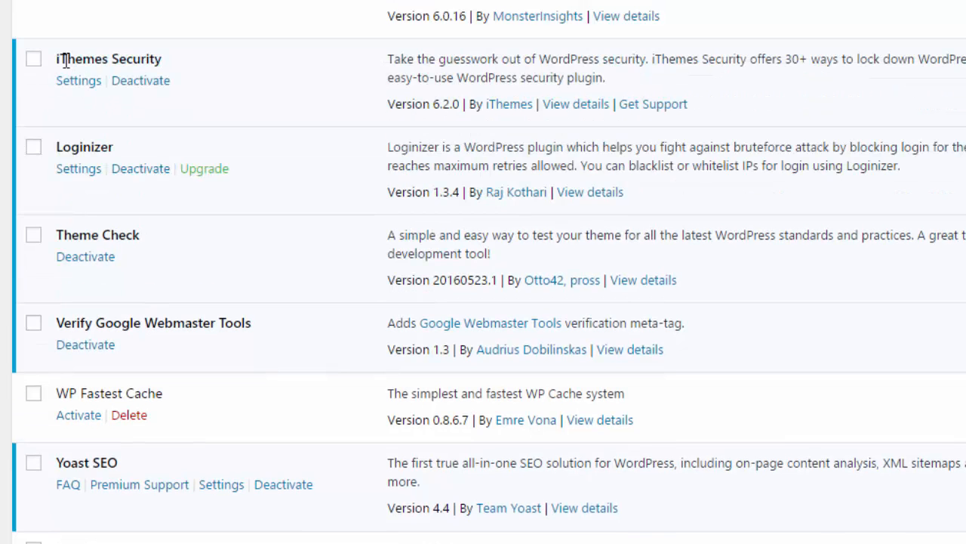
{"action": "scroll", "coordinate": [298, 147], "scroll_direction": "down", "scroll_amount": 2}
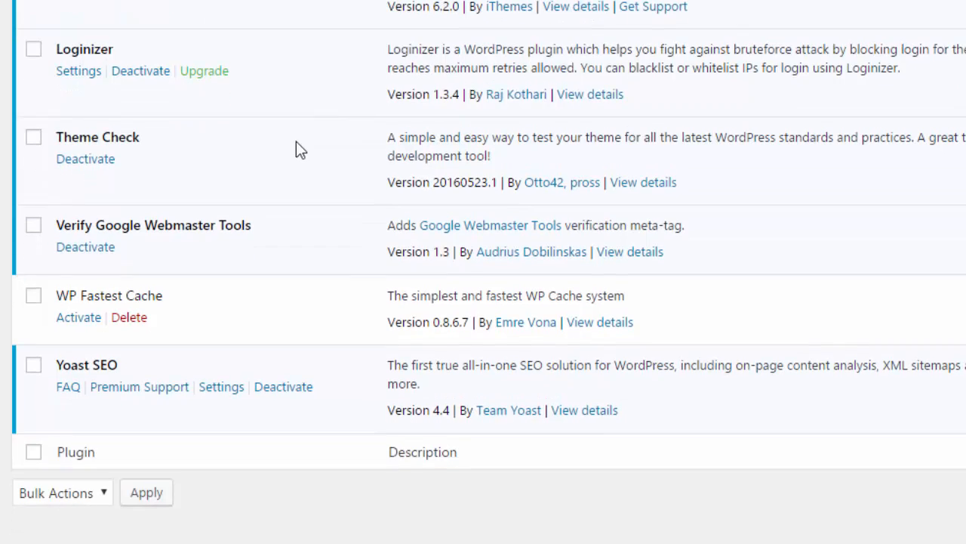
{"action": "scroll", "coordinate": [296, 144], "scroll_direction": "up", "scroll_amount": 2}
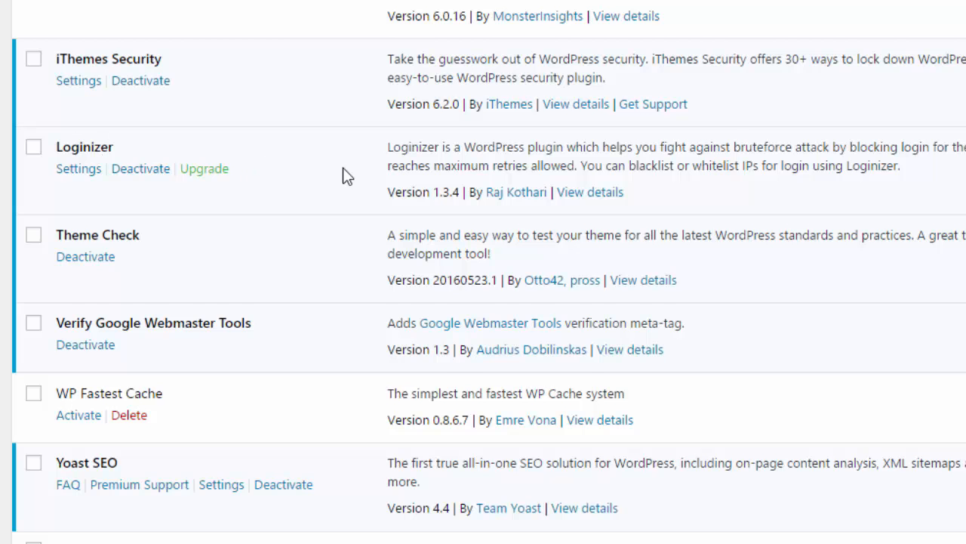
{"action": "scroll", "coordinate": [343, 175], "scroll_direction": "down", "scroll_amount": 3}
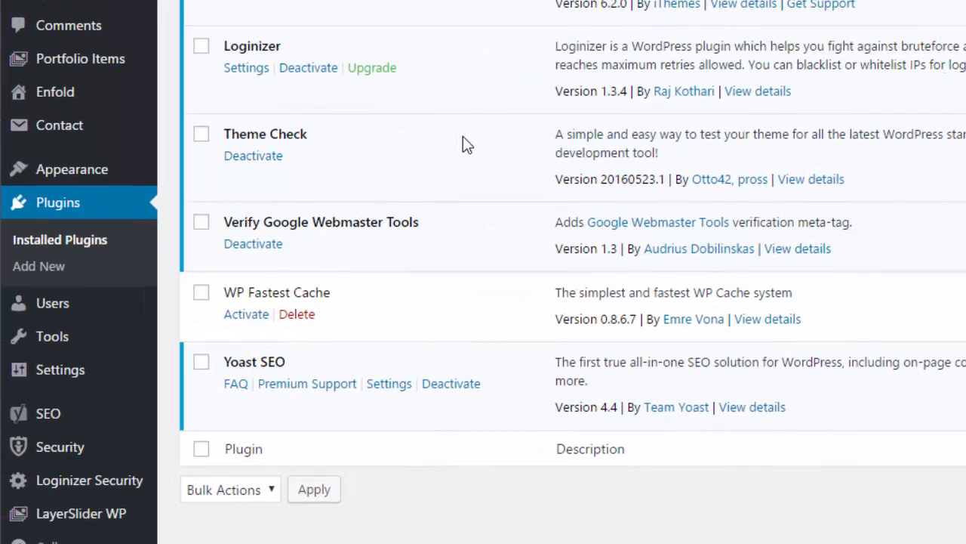
{"action": "mouse_move", "coordinate": [78, 179]}
{"action": "scroll", "coordinate": [423, 428], "scroll_direction": "up", "scroll_amount": 3}
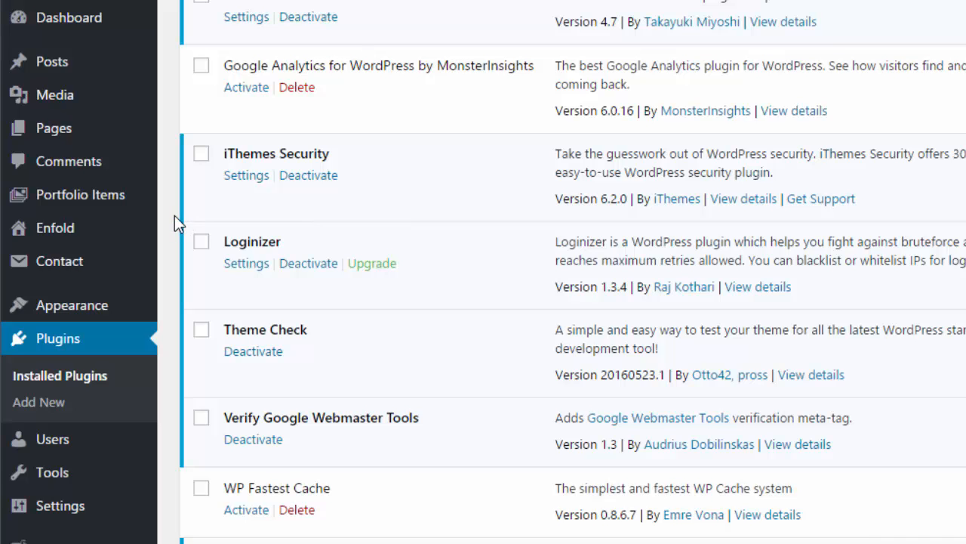
- Set the site language to French in the general settings and save the changes
{"action": "scroll", "coordinate": [175, 215], "scroll_direction": "down", "scroll_amount": 3}
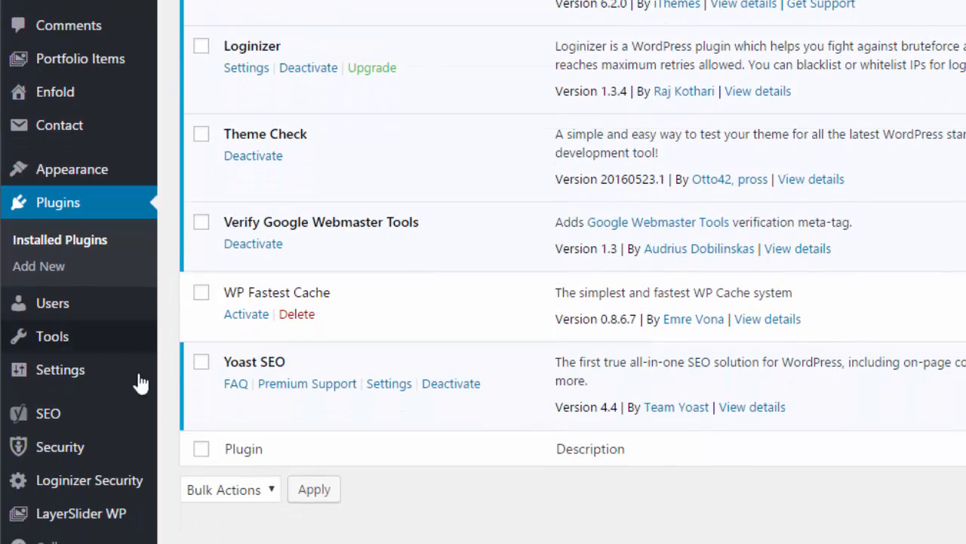
{"action": "mouse_move", "coordinate": [65, 391]}
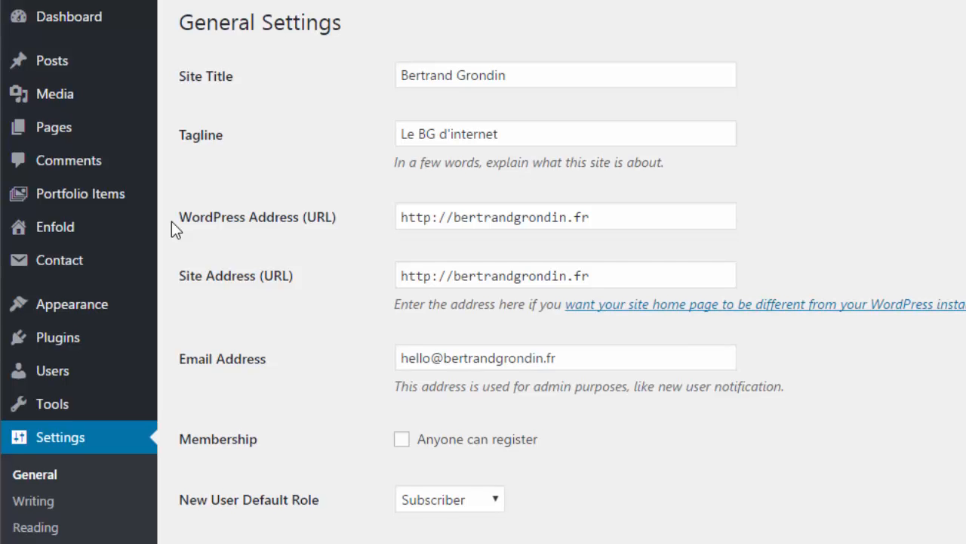
{"action": "scroll", "coordinate": [171, 222], "scroll_direction": "down", "scroll_amount": 9}
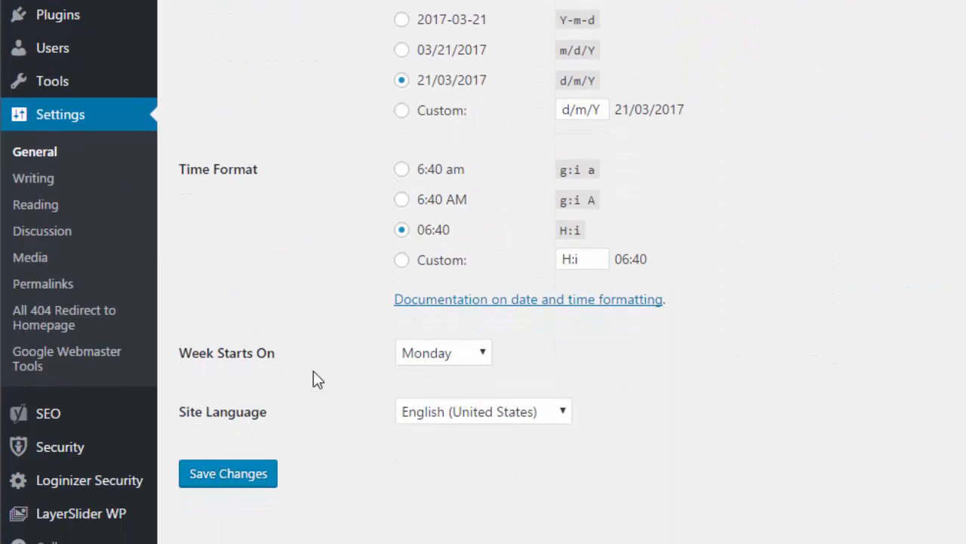
{"action": "left_click", "coordinate": [487, 413]}
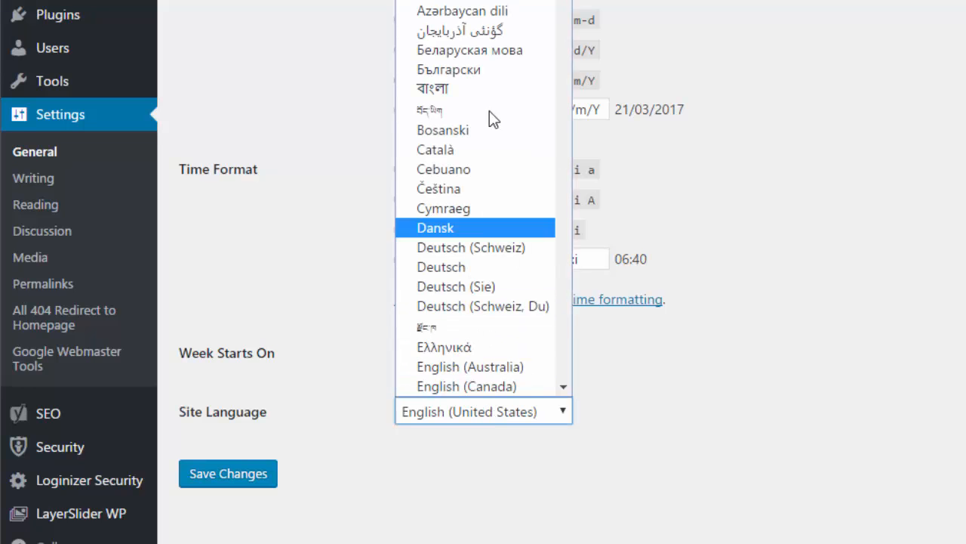
{"action": "left_click", "coordinate": [487, 1]}
{"action": "left_click", "coordinate": [246, 459]}
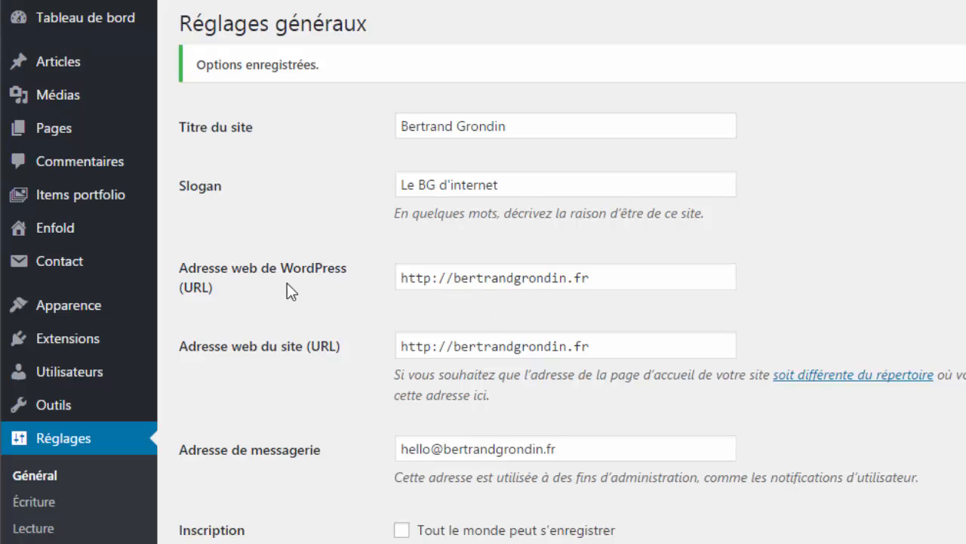
{"action": "left_click", "coordinate": [456, 277]}
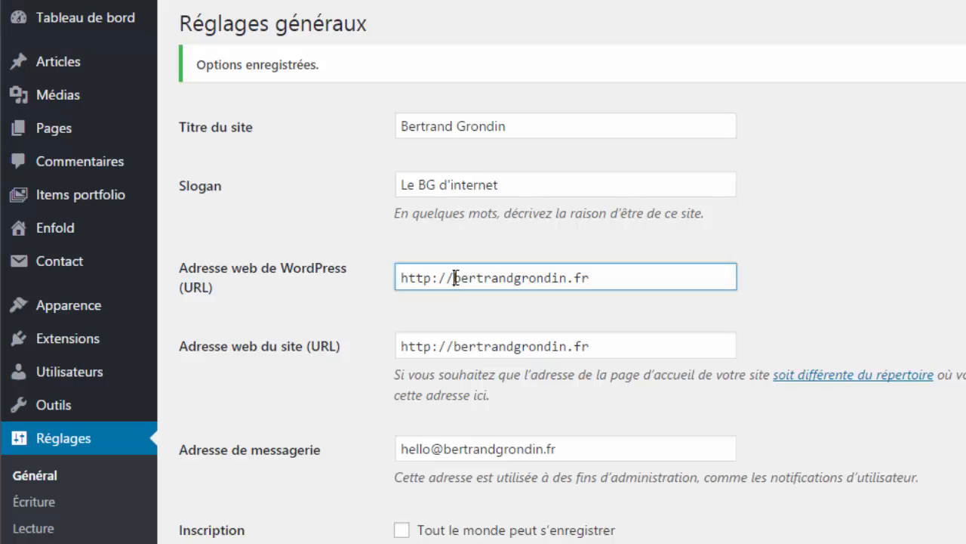
{"action": "type", "text": "www."}
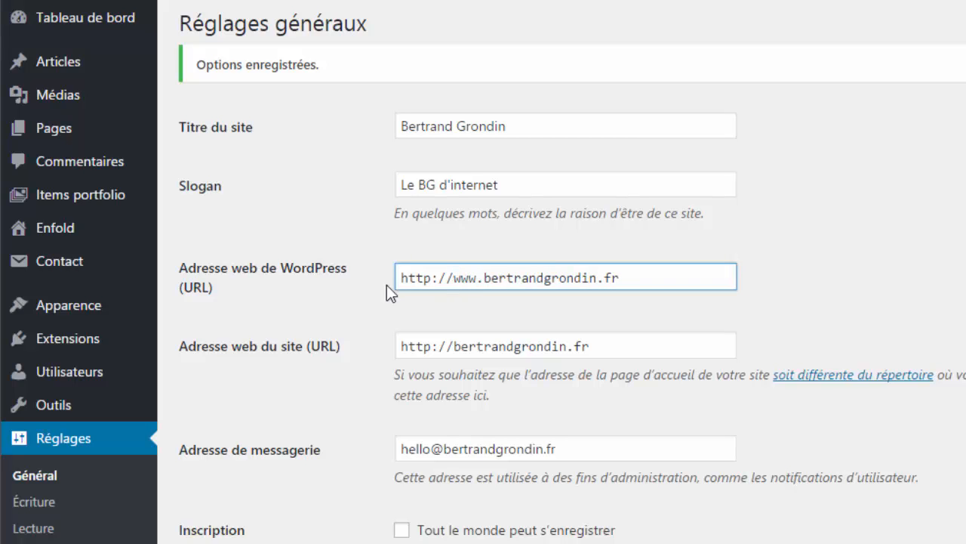
{"action": "left_click", "coordinate": [452, 345]}
{"action": "type", "text": "ww"}
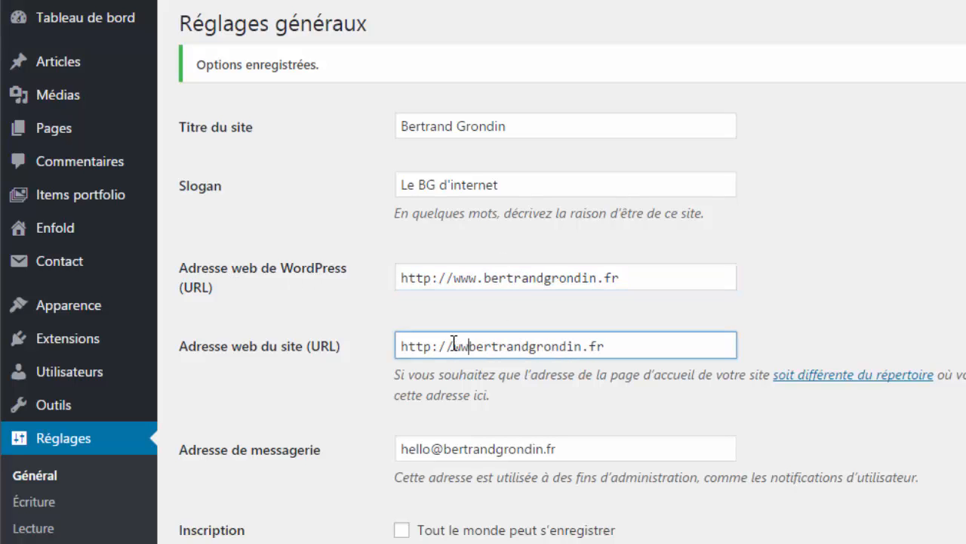
{"action": "type", "text": "."}
{"action": "type", "text": "w"}
{"action": "left_click", "coordinate": [378, 328]}
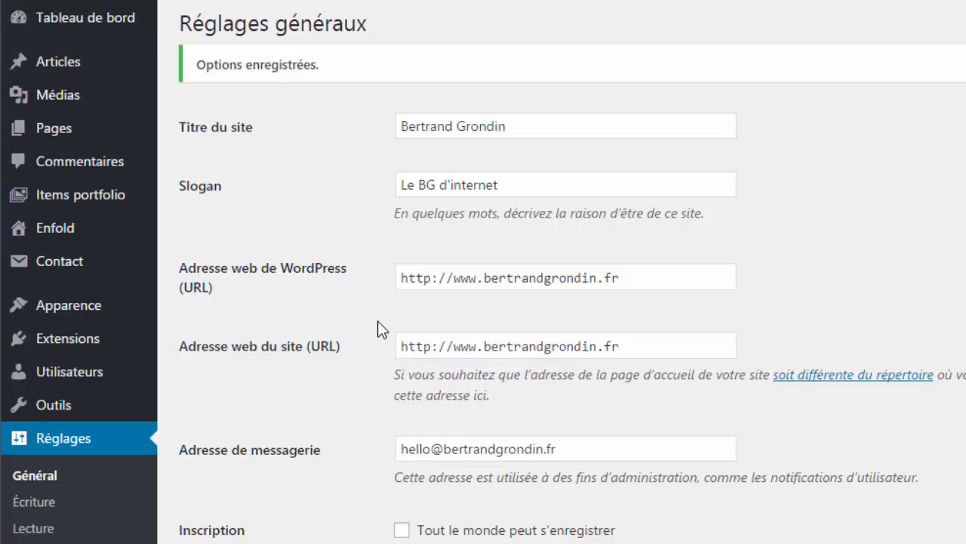
{"action": "scroll", "coordinate": [377, 330], "scroll_direction": "down", "scroll_amount": 10}
{"action": "scroll", "coordinate": [357, 366], "scroll_direction": "up", "scroll_amount": 10}
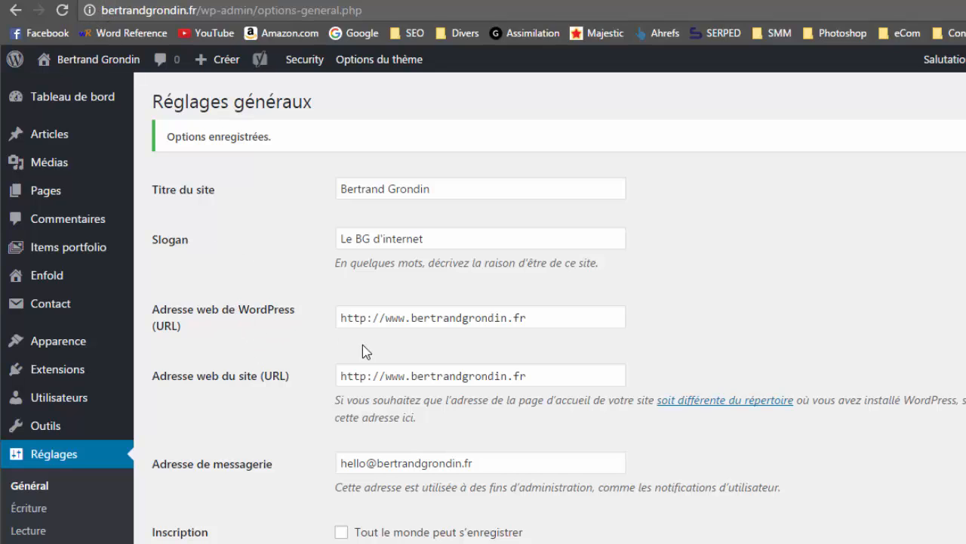
{"action": "left_click", "coordinate": [411, 317]}
{"action": "left_click_drag", "start_coordinate": [411, 318], "coordinate": [388, 318]}
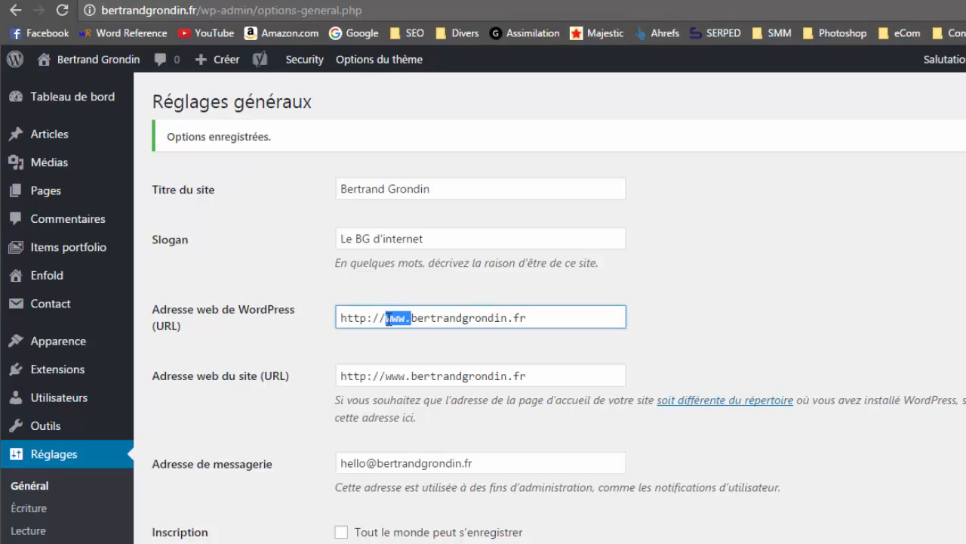
{"action": "key", "text": "BackSpace"}
{"action": "left_click_drag", "start_coordinate": [412, 376], "coordinate": [388, 376]}
{"action": "key", "text": "BackSpace"}
{"action": "left_click", "coordinate": [286, 425]}
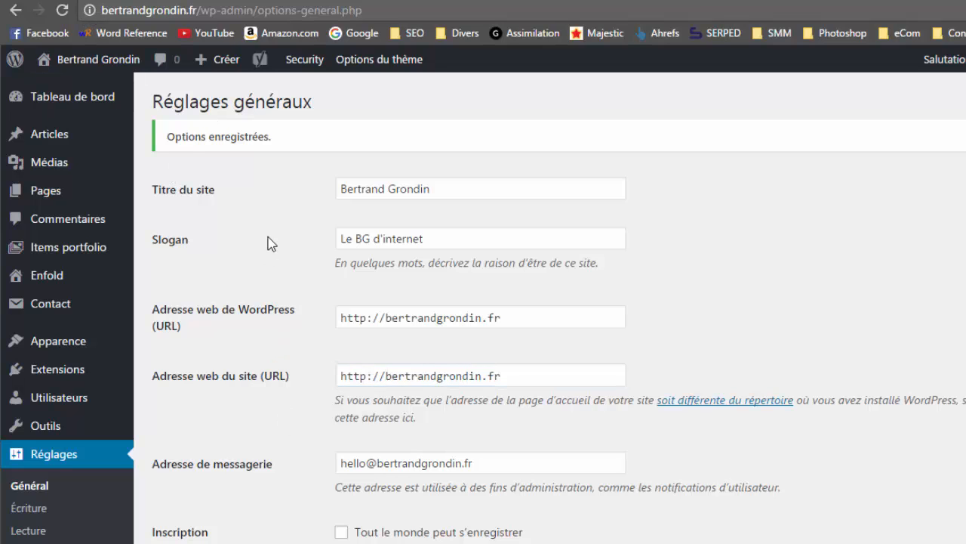
- Review the site title and slogan fields and compare them with the heading on the site's home page
{"action": "left_click_drag", "start_coordinate": [433, 188], "coordinate": [336, 189]}
{"action": "left_click", "coordinate": [302, 219]}
{"action": "mouse_move", "coordinate": [202, 241]}
{"action": "left_click_drag", "start_coordinate": [448, 237], "coordinate": [334, 242]}
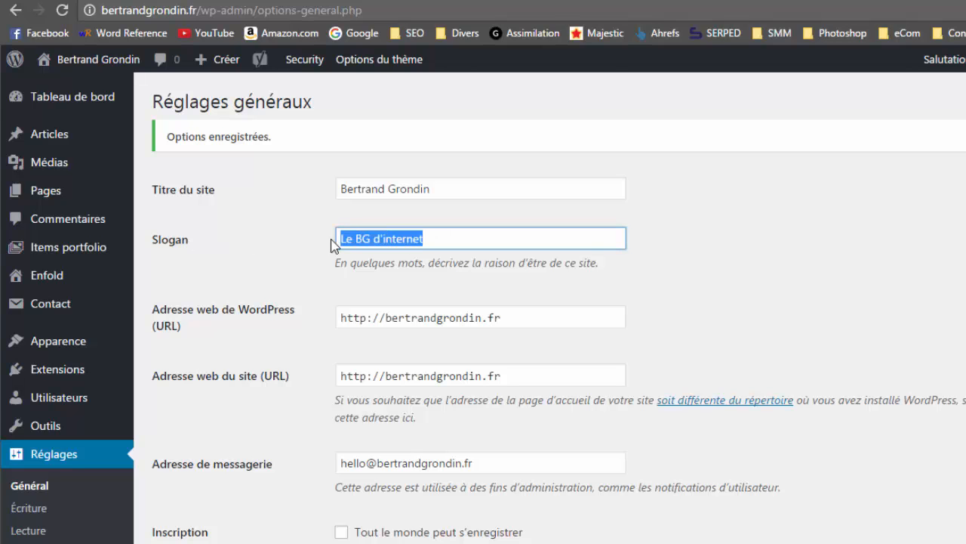
{"action": "left_click", "coordinate": [130, 0]}
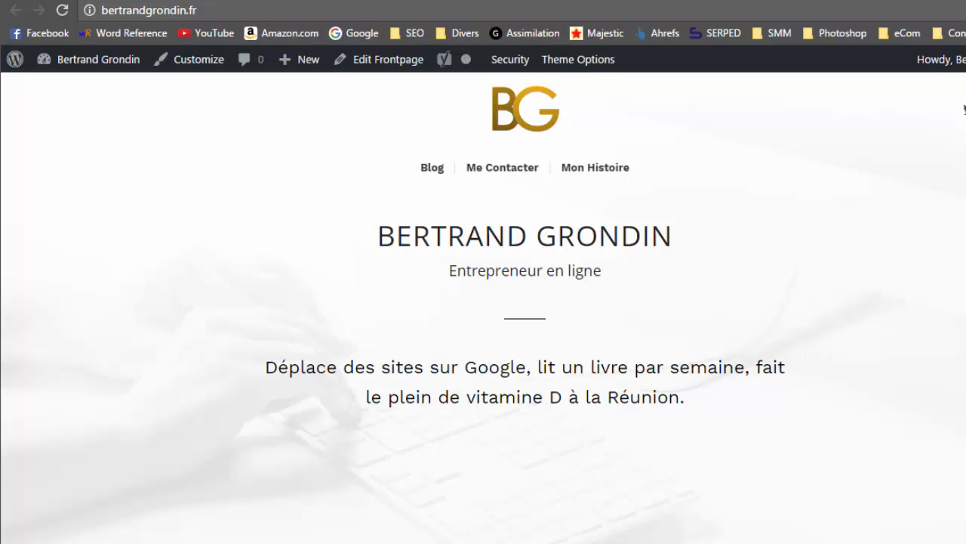
{"action": "left_click", "coordinate": [264, 0]}
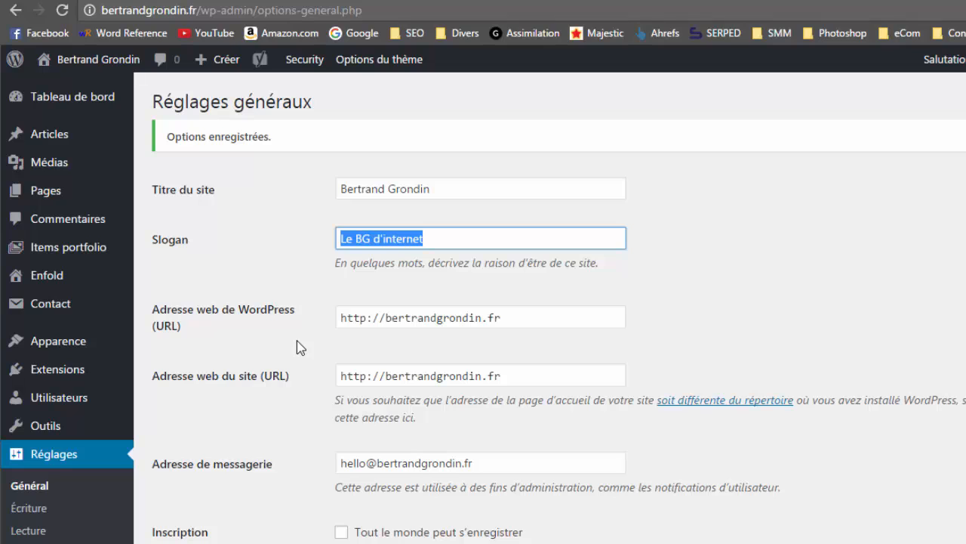
{"action": "left_click", "coordinate": [380, 238]}
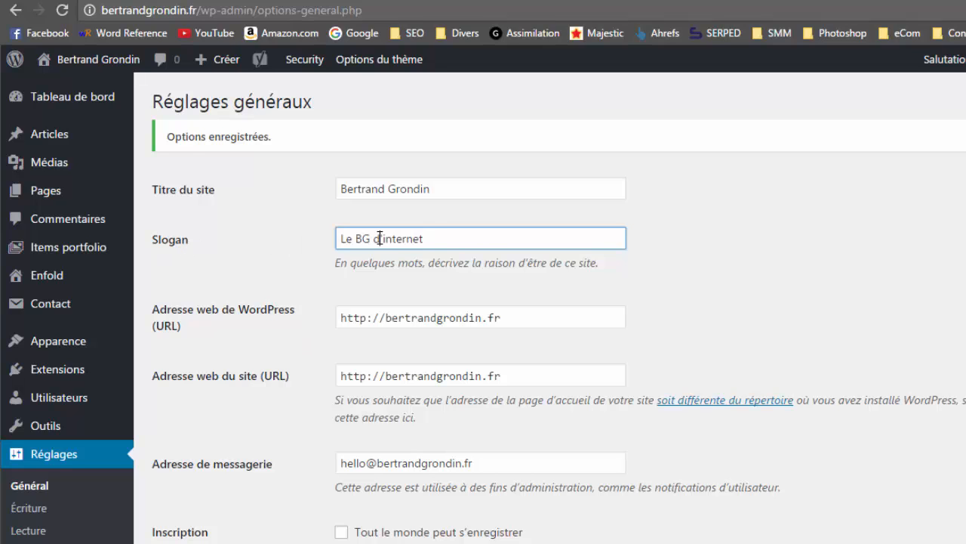
{"action": "left_click", "coordinate": [319, 236]}
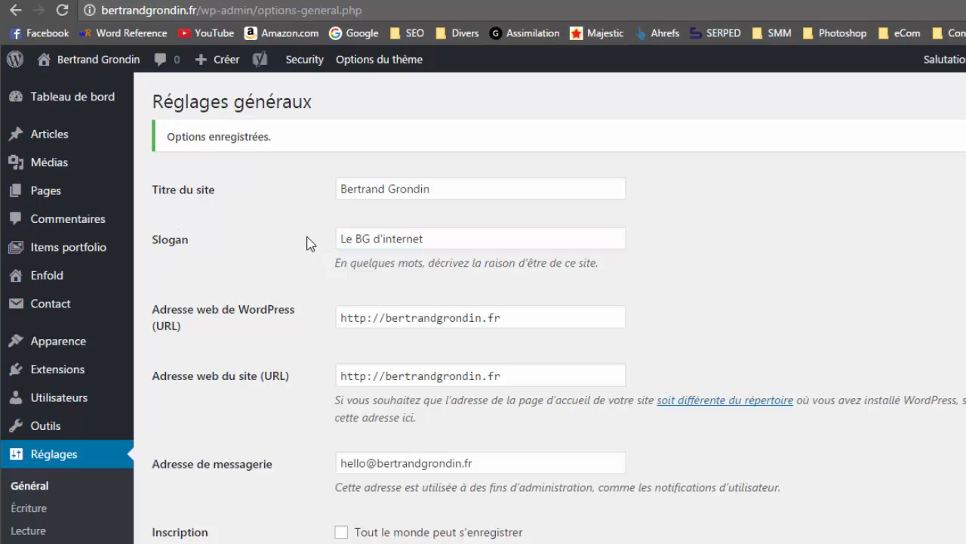
- Check the remaining general settings, from email address to site language, and save the changes
{"action": "scroll", "coordinate": [307, 243], "scroll_direction": "down", "scroll_amount": 4}
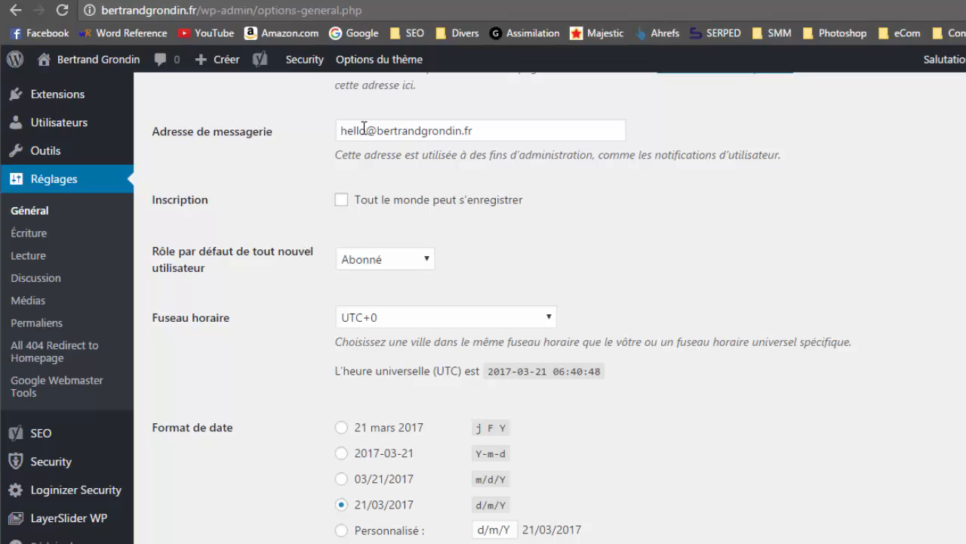
{"action": "scroll", "coordinate": [320, 240], "scroll_direction": "down", "scroll_amount": 3}
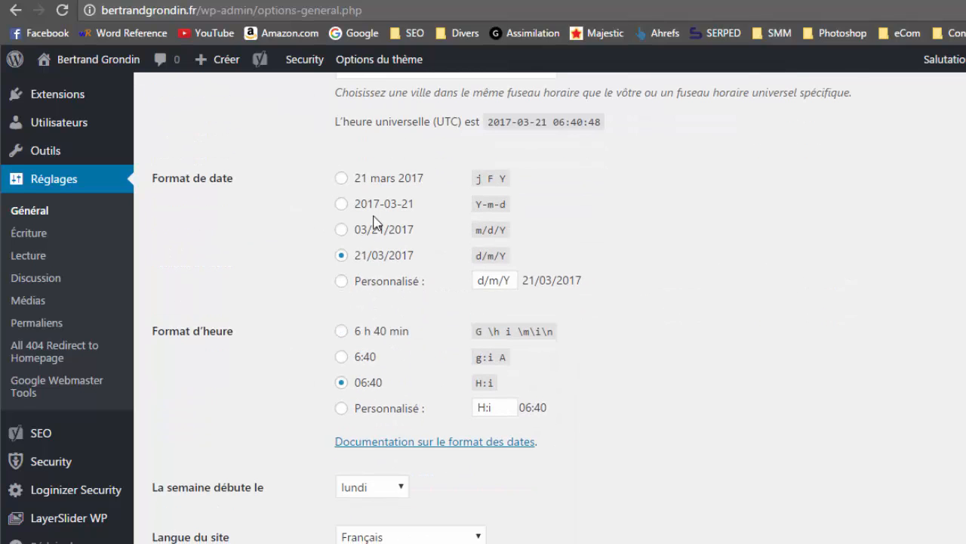
{"action": "scroll", "coordinate": [302, 401], "scroll_direction": "down", "scroll_amount": 1}
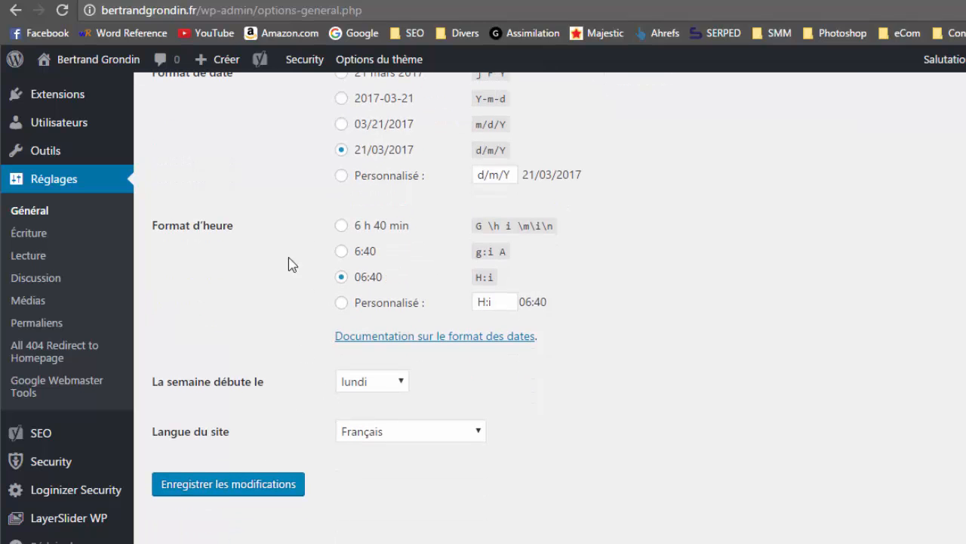
{"action": "left_click", "coordinate": [236, 489]}
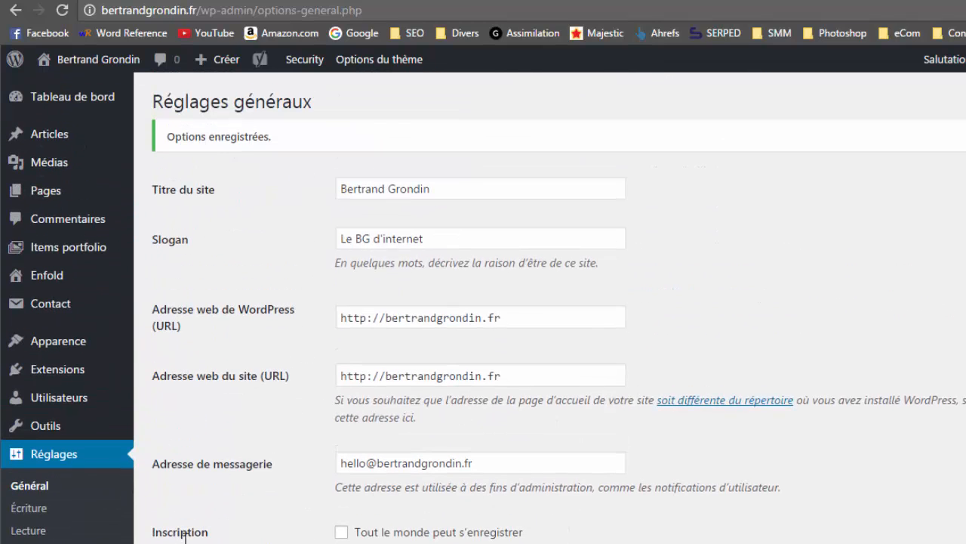
- Open the writing settings and examine the choices for the default post category and default post format
{"action": "left_click", "coordinate": [32, 514]}
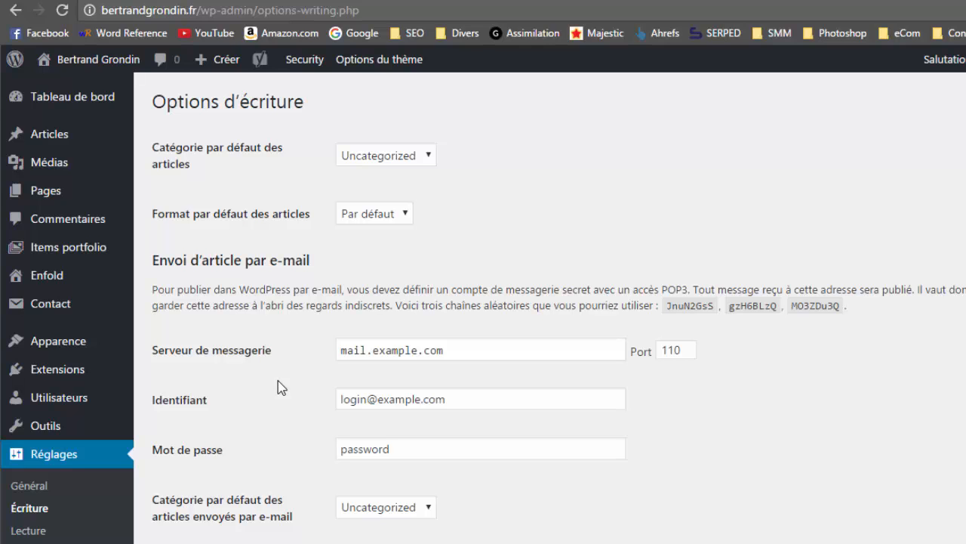
{"action": "left_click", "coordinate": [416, 155]}
{"action": "left_click", "coordinate": [487, 193]}
{"action": "left_click", "coordinate": [483, 187]}
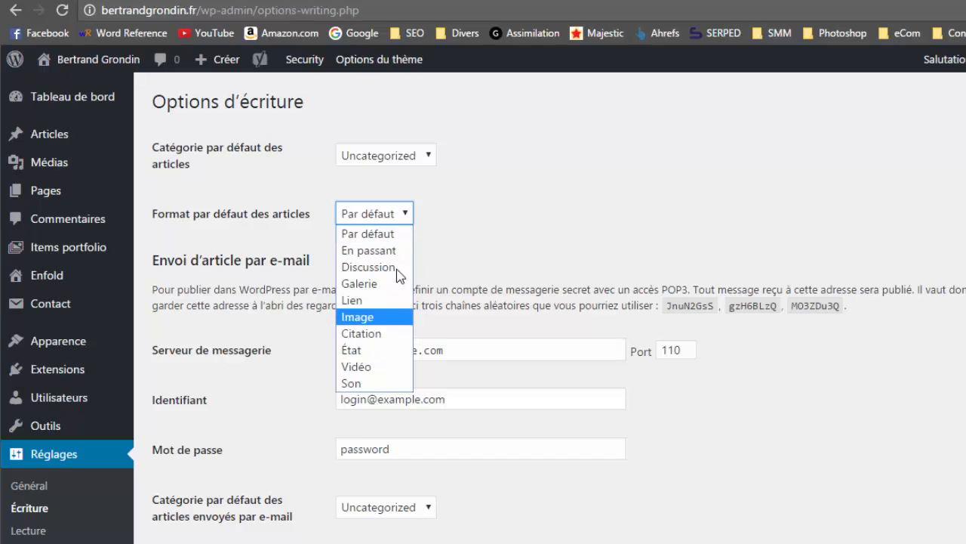
{"action": "left_click", "coordinate": [468, 204]}
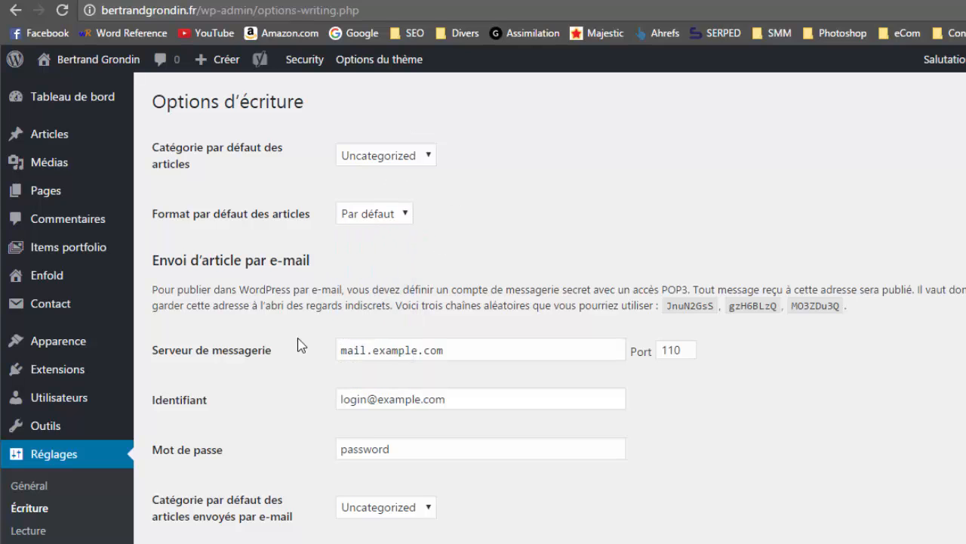
{"action": "scroll", "coordinate": [298, 345], "scroll_direction": "down", "scroll_amount": 3}
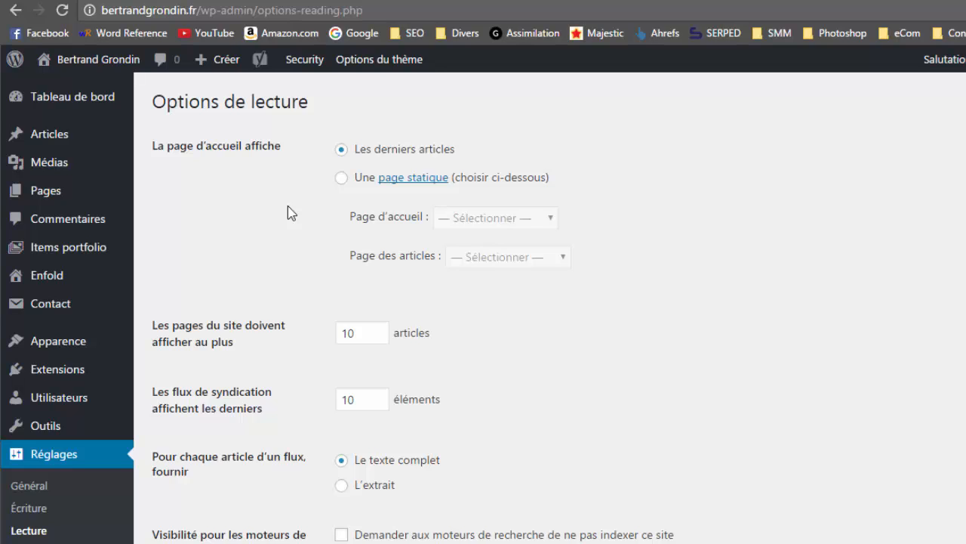
- Try a static page as the home page display in the reading settings, view its page choices, and restore the latest posts option
{"action": "left_click", "coordinate": [342, 179]}
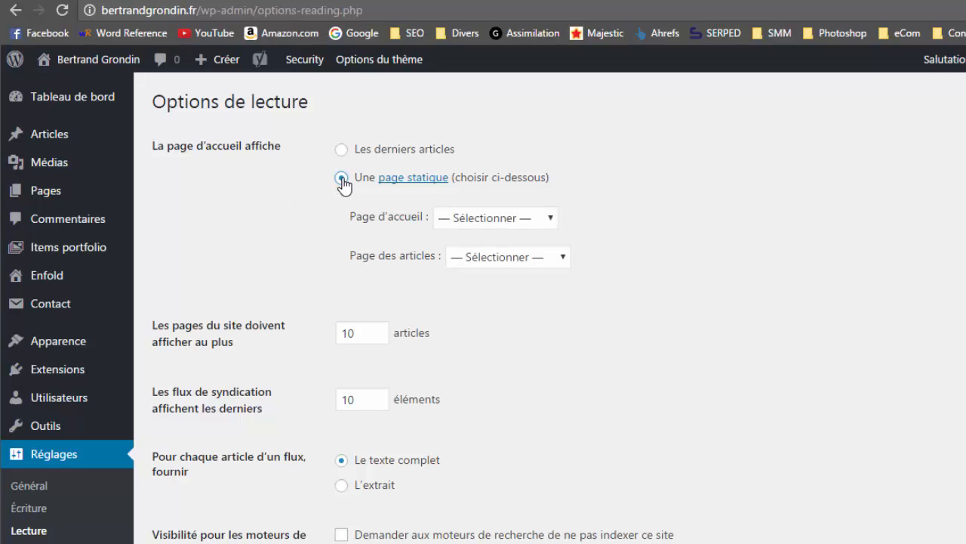
{"action": "left_click", "coordinate": [527, 218]}
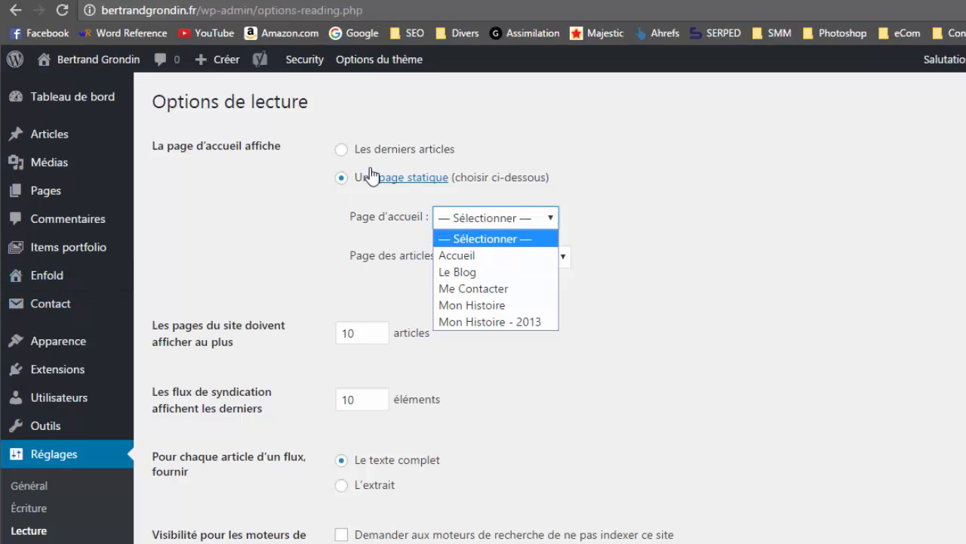
{"action": "left_click", "coordinate": [343, 151]}
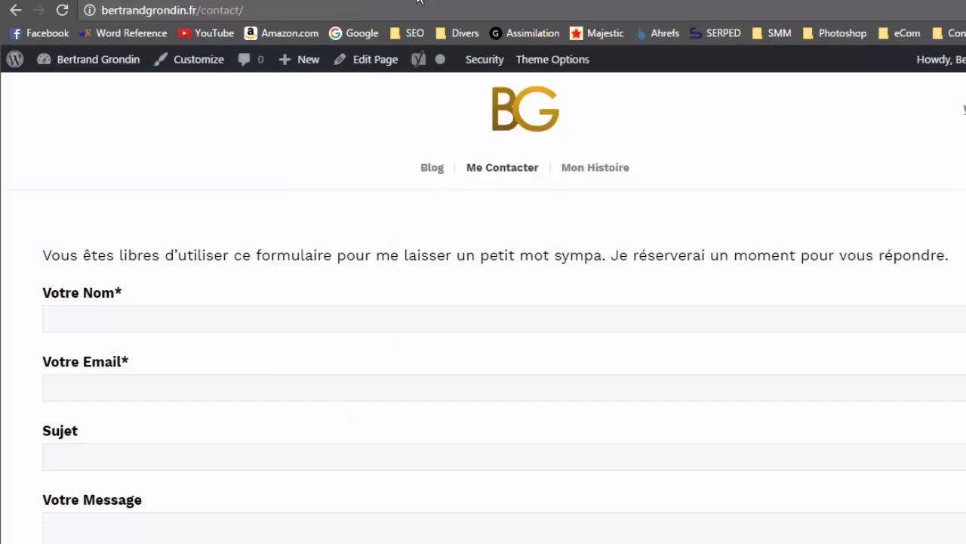
- Compare the title and slogan in the general settings with the browser tab title of the site's home page
{"action": "left_click", "coordinate": [501, 123]}
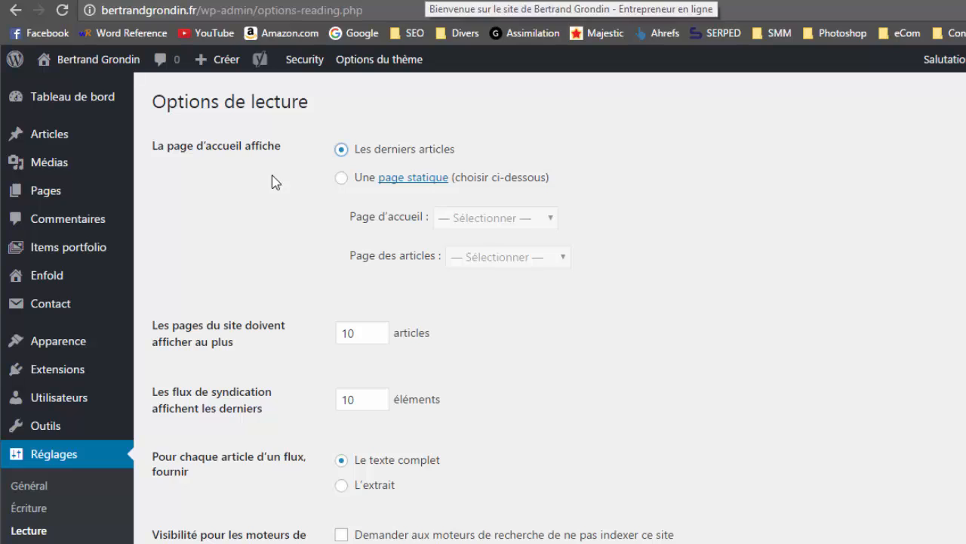
{"action": "left_click", "coordinate": [36, 487]}
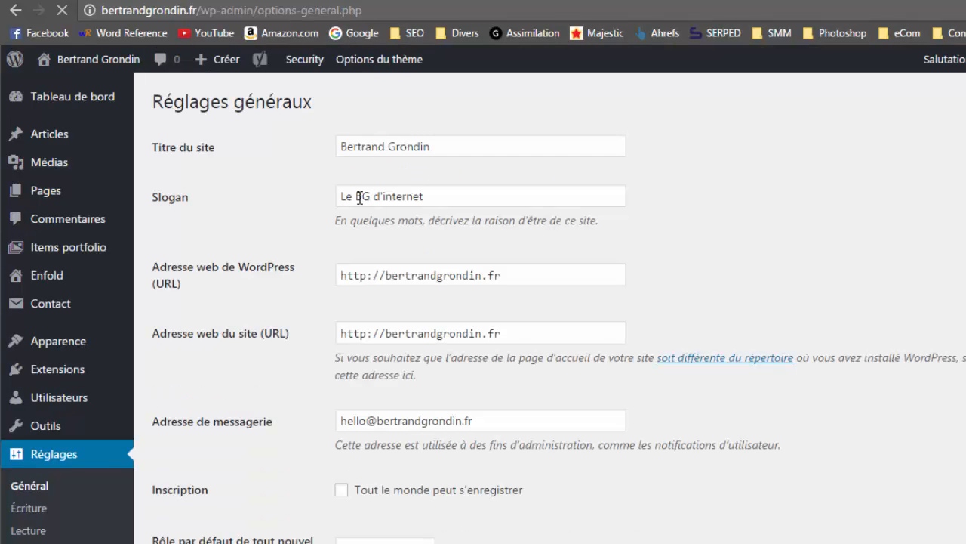
{"action": "double_click", "coordinate": [353, 196]}
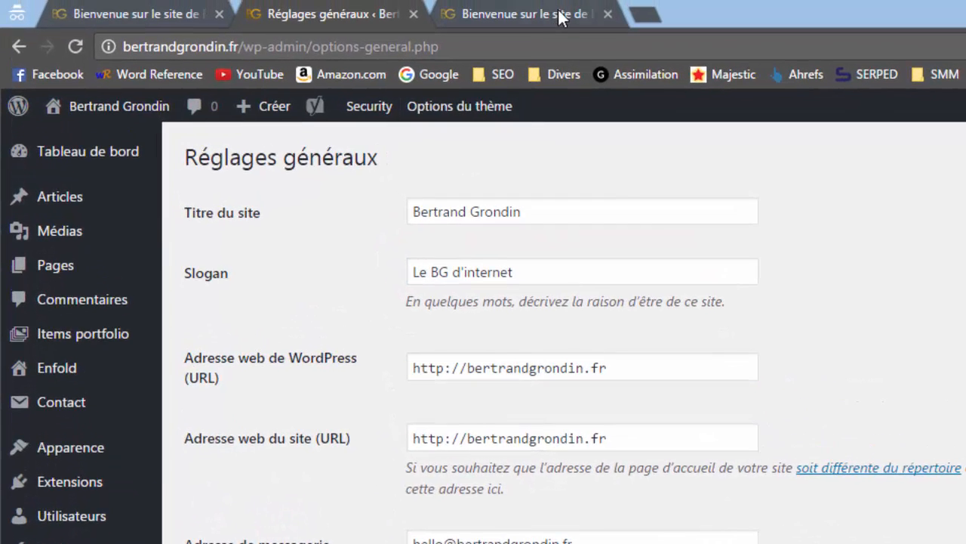
{"action": "left_click", "coordinate": [562, 15]}
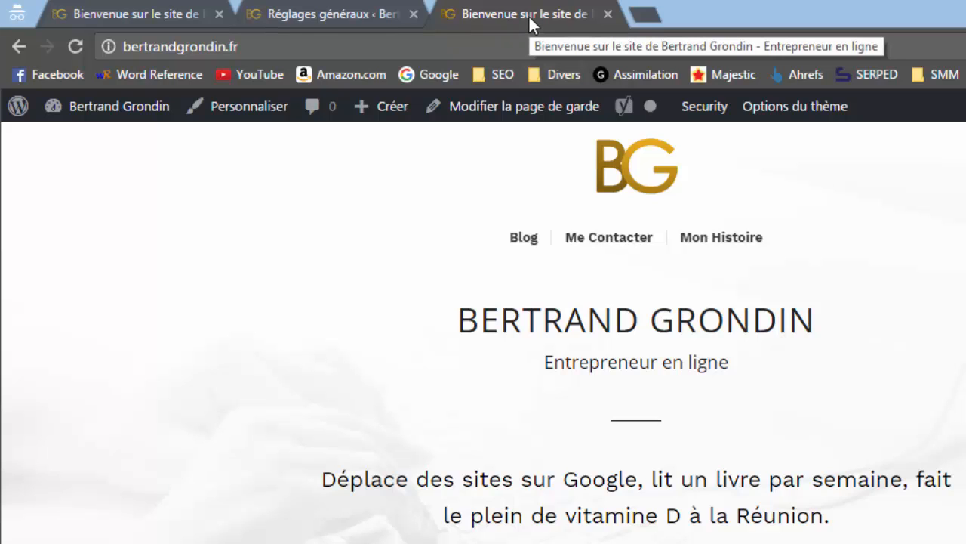
{"action": "left_click", "coordinate": [353, 18]}
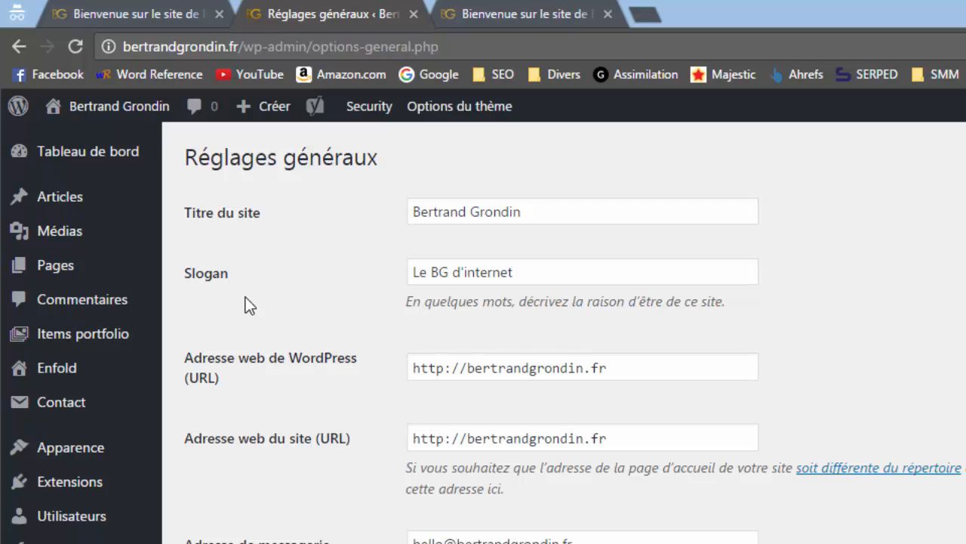
{"action": "left_click", "coordinate": [496, 17]}
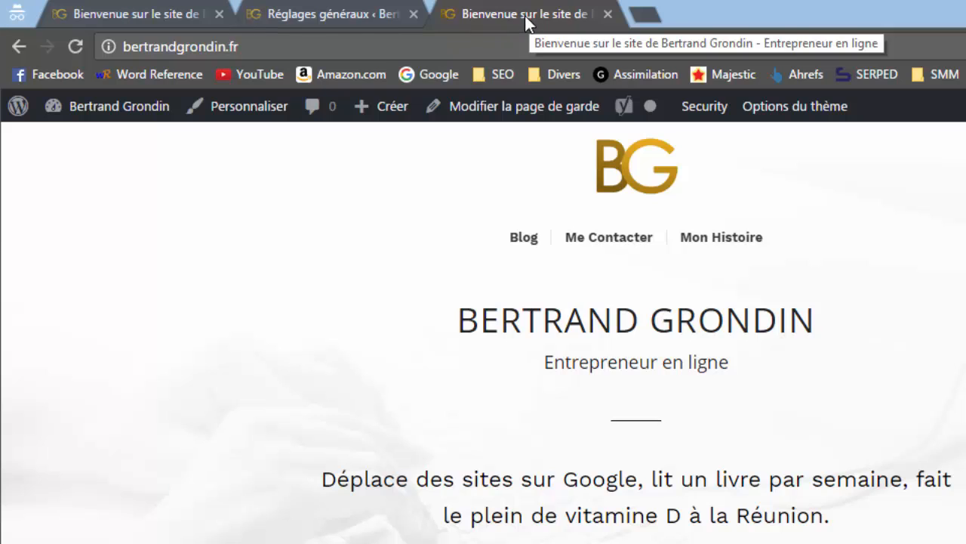
{"action": "left_click", "coordinate": [348, 14]}
- In the permalink settings, compare the "Date et titre" and "Mois et titre" structures and select "Nom de l'article"
{"action": "scroll", "coordinate": [147, 378], "scroll_direction": "down", "scroll_amount": 1}
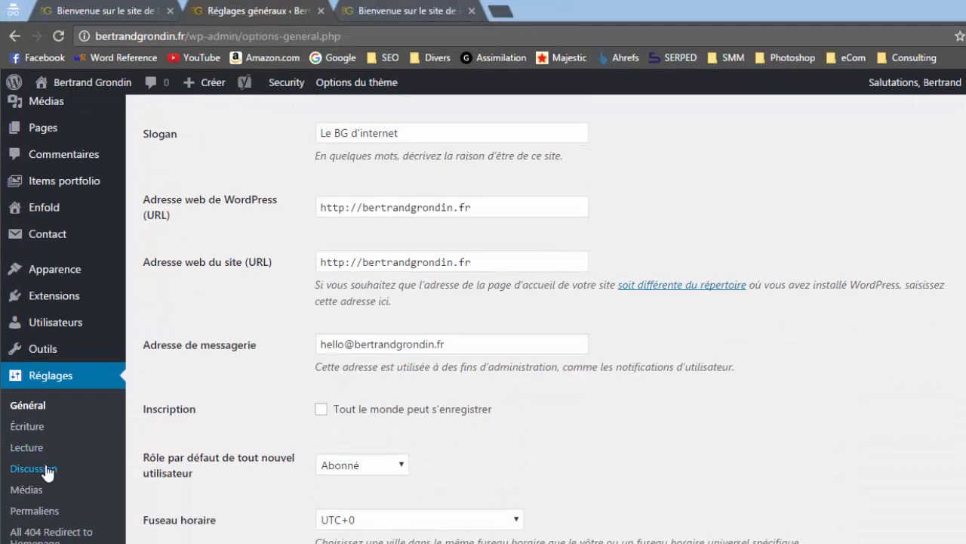
{"action": "scroll", "coordinate": [34, 491], "scroll_direction": "down", "scroll_amount": 1}
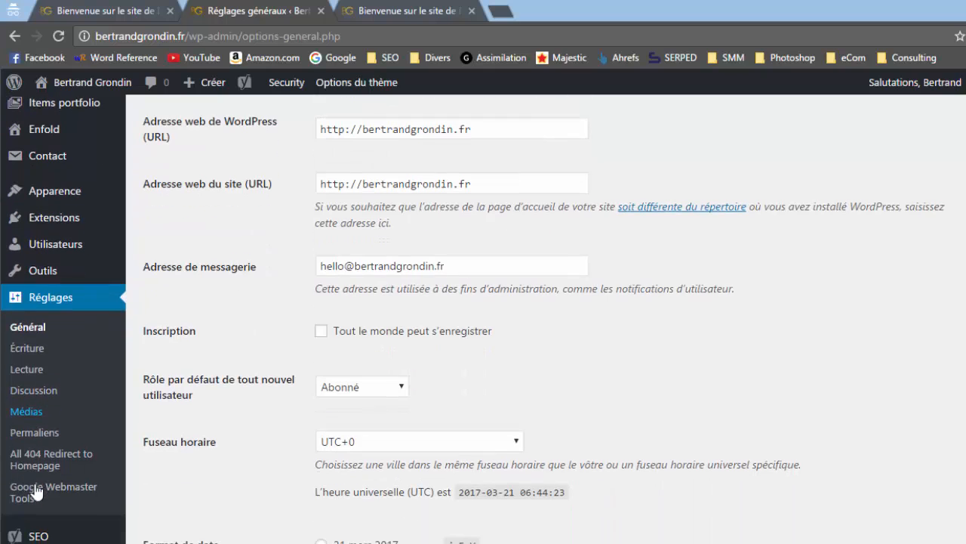
{"action": "left_click", "coordinate": [33, 436]}
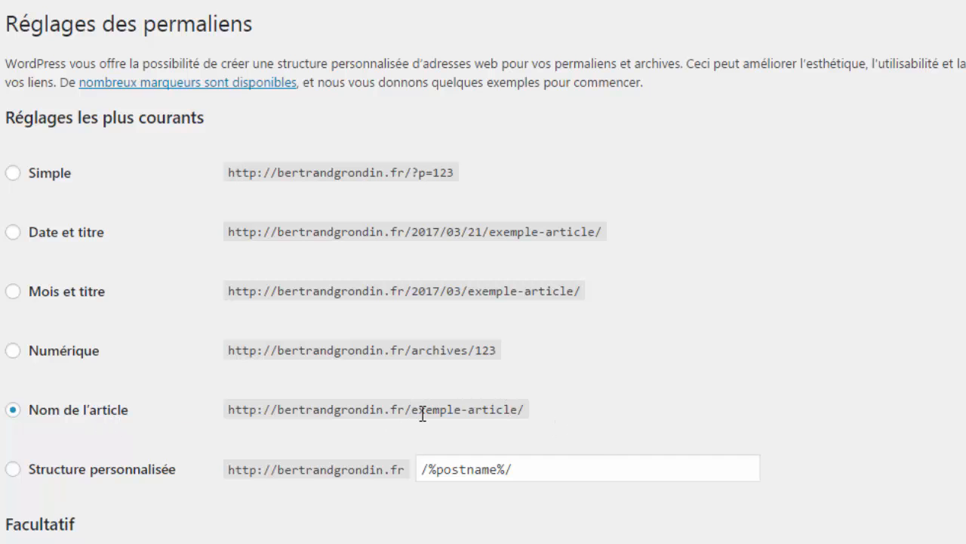
{"action": "left_click", "coordinate": [64, 236]}
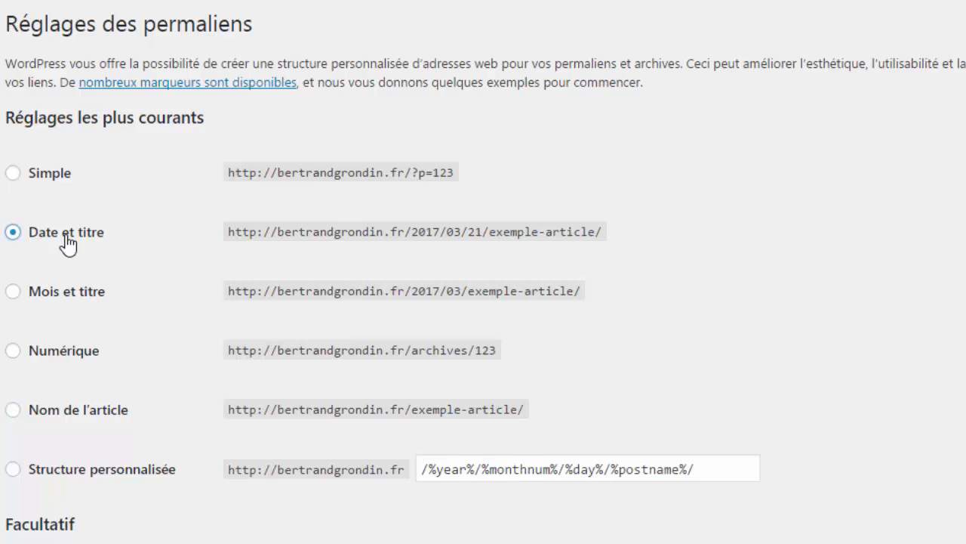
{"action": "left_click", "coordinate": [60, 298]}
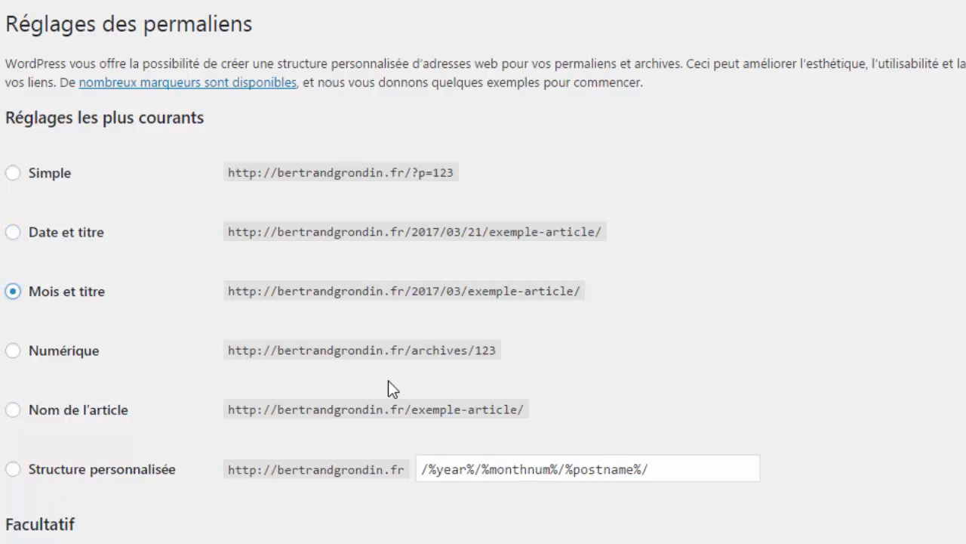
{"action": "left_click_drag", "start_coordinate": [412, 291], "coordinate": [461, 291]}
{"action": "left_click", "coordinate": [72, 421]}
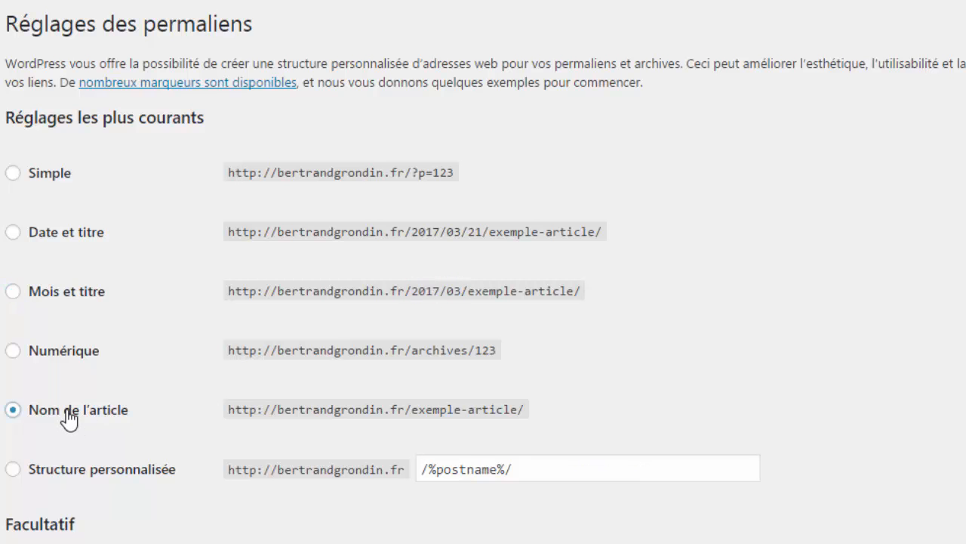
- Open the iThemes Security settings and show the Advanced modules
{"action": "scroll", "coordinate": [95, 414], "scroll_direction": "down", "scroll_amount": 3}
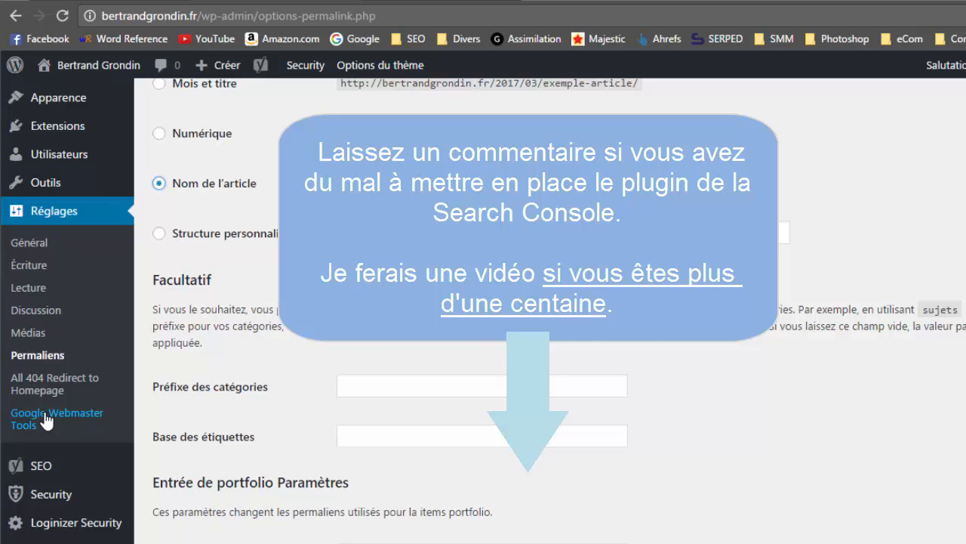
{"action": "scroll", "coordinate": [43, 421], "scroll_direction": "down", "scroll_amount": 2}
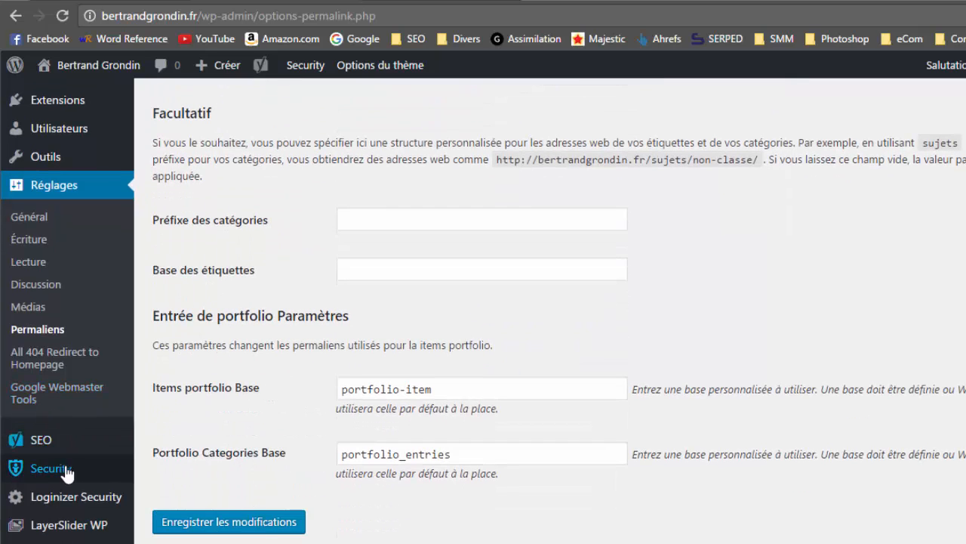
{"action": "mouse_move", "coordinate": [43, 474]}
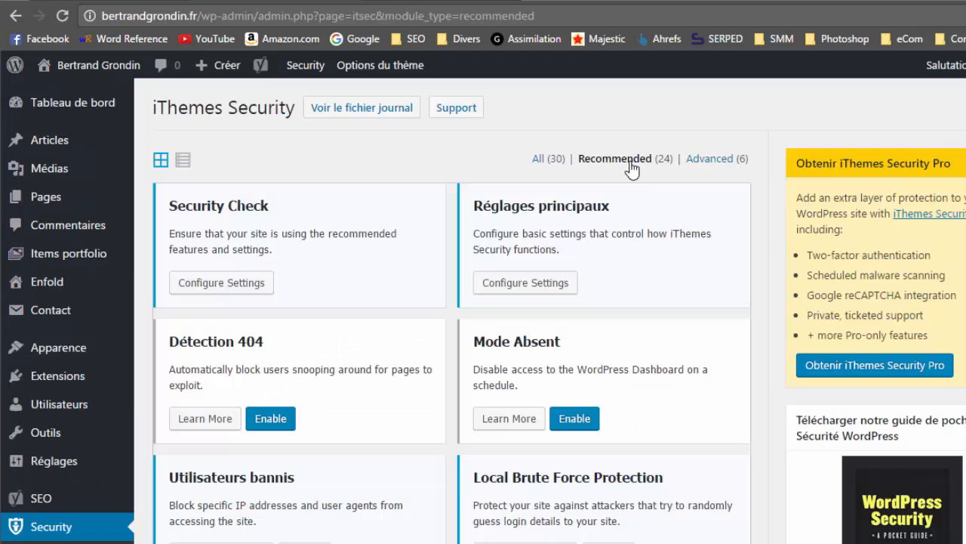
{"action": "left_click", "coordinate": [706, 162]}
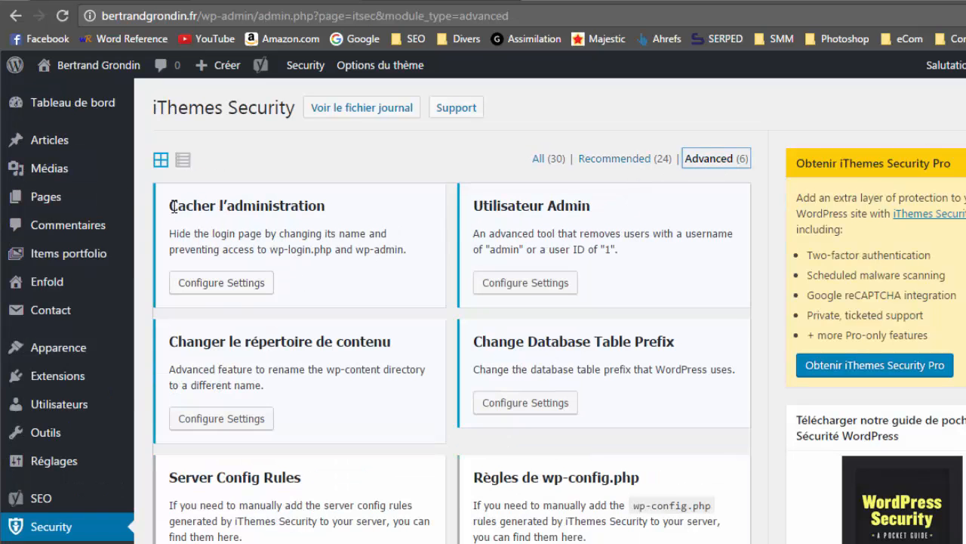
- Examine the "Cacher l'administration" settings, including the login identifier and redirection fields, and close them without saving
{"action": "left_click_drag", "start_coordinate": [173, 206], "coordinate": [326, 204]}
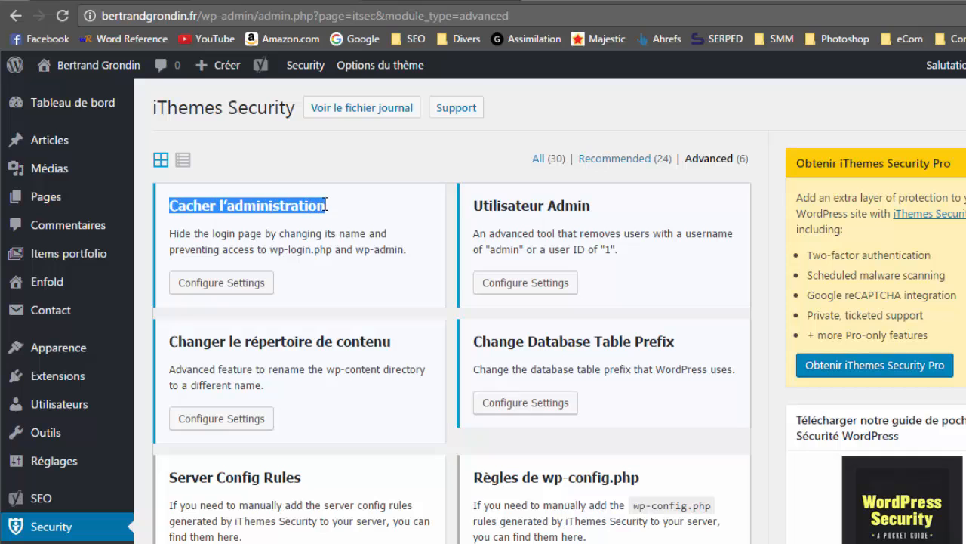
{"action": "left_click", "coordinate": [247, 207]}
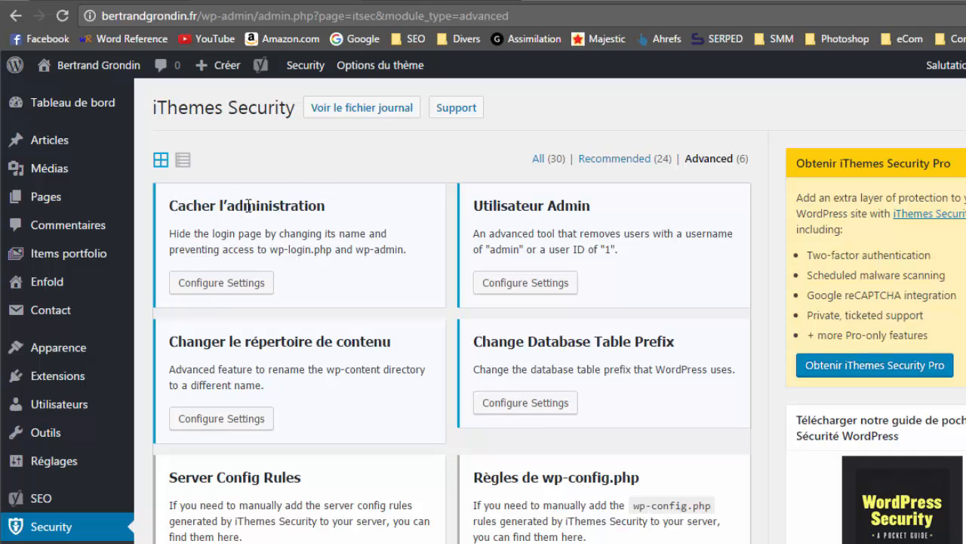
{"action": "left_click", "coordinate": [223, 284]}
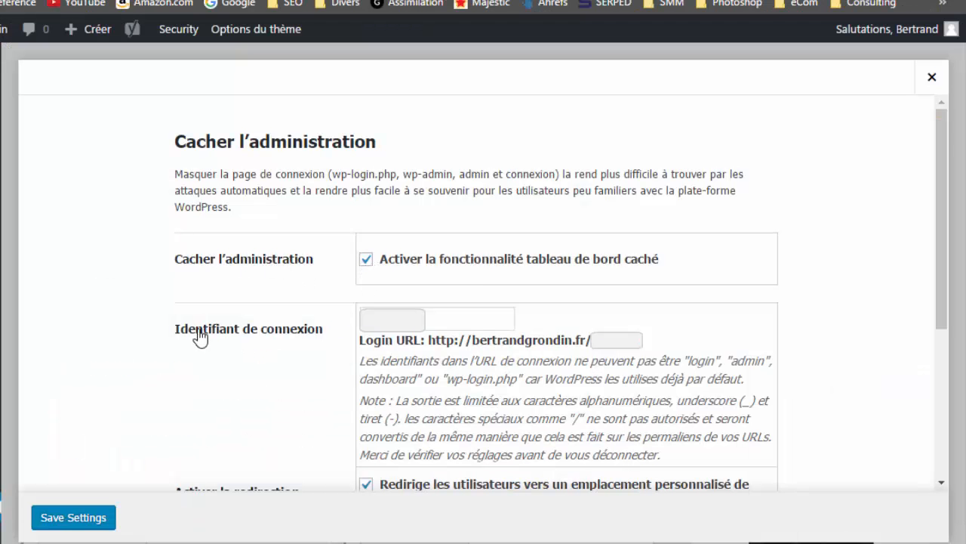
{"action": "left_click", "coordinate": [427, 320]}
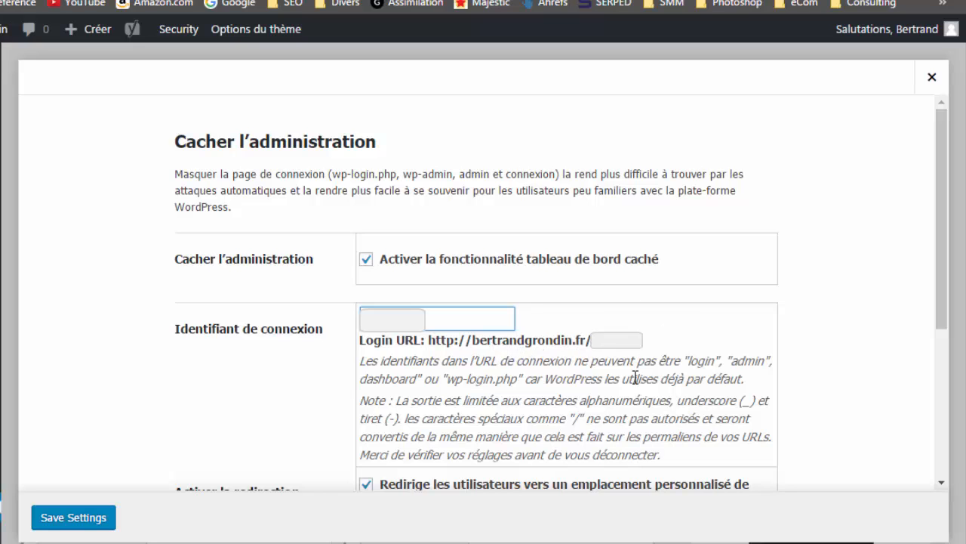
{"action": "scroll", "coordinate": [222, 192], "scroll_direction": "down", "scroll_amount": 3}
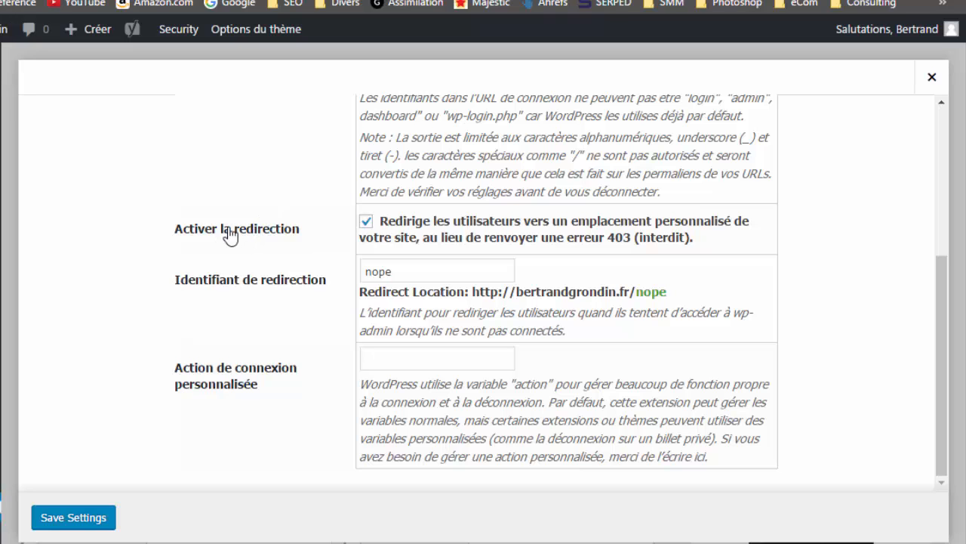
{"action": "left_click_drag", "start_coordinate": [407, 270], "coordinate": [296, 291]}
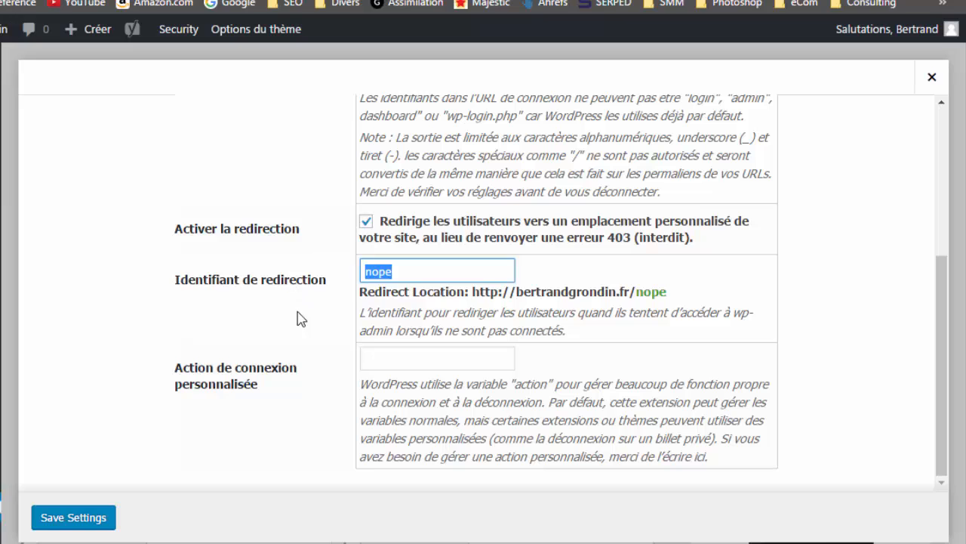
{"action": "left_click", "coordinate": [298, 314]}
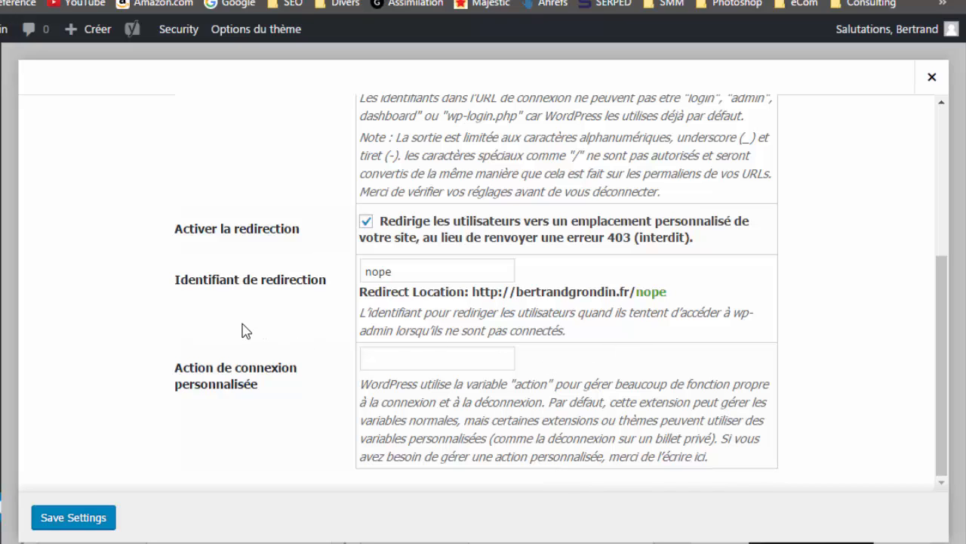
{"action": "left_click", "coordinate": [932, 77]}
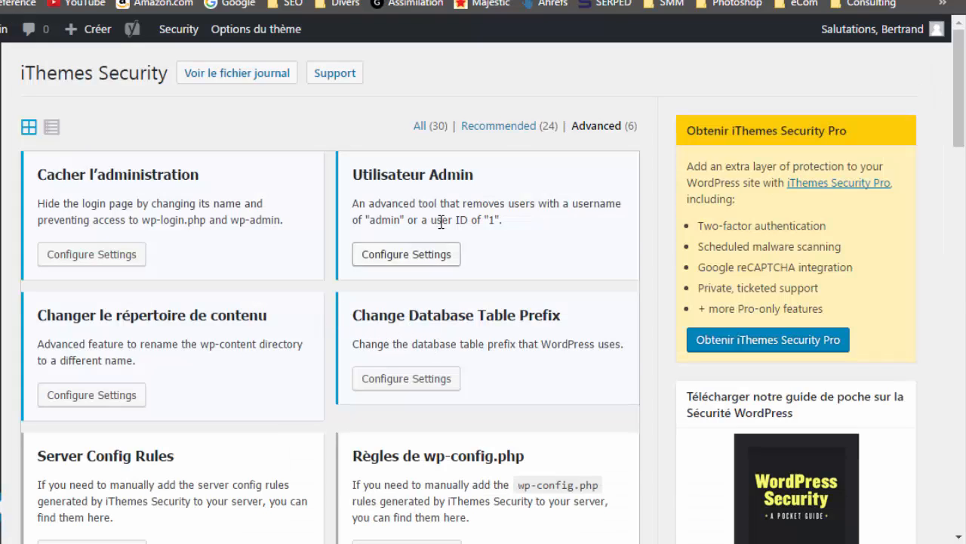
- Show the Recommended iThemes Security modules and look through the whole list
{"action": "left_click", "coordinate": [508, 126]}
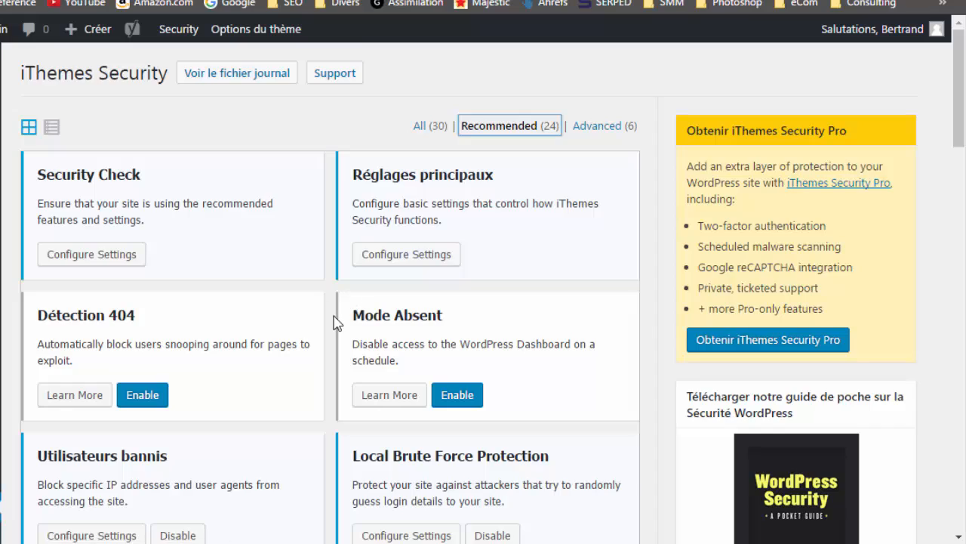
{"action": "scroll", "coordinate": [334, 323], "scroll_direction": "down", "scroll_amount": 9}
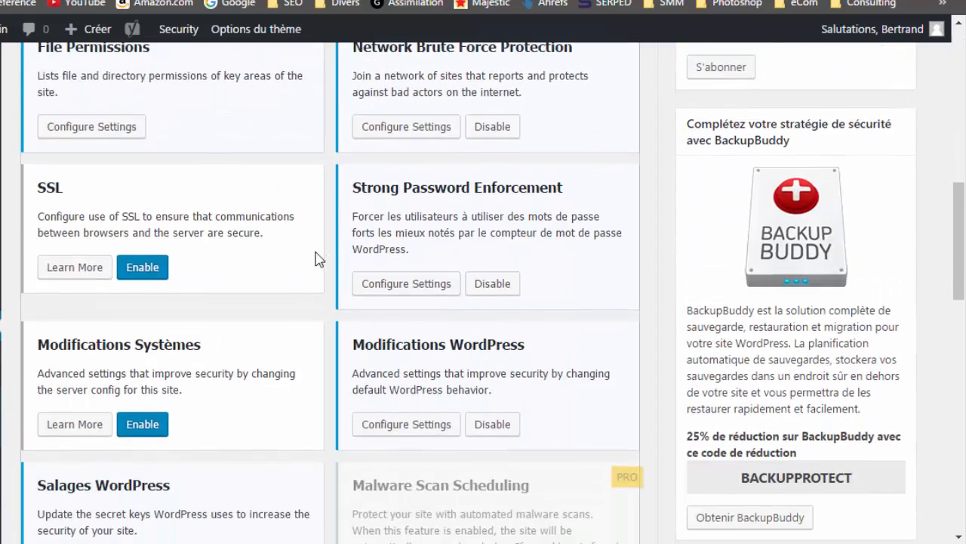
{"action": "scroll", "coordinate": [319, 255], "scroll_direction": "down", "scroll_amount": 4}
{"action": "scroll", "coordinate": [328, 337], "scroll_direction": "down", "scroll_amount": 2}
{"action": "scroll", "coordinate": [289, 377], "scroll_direction": "down", "scroll_amount": 3}
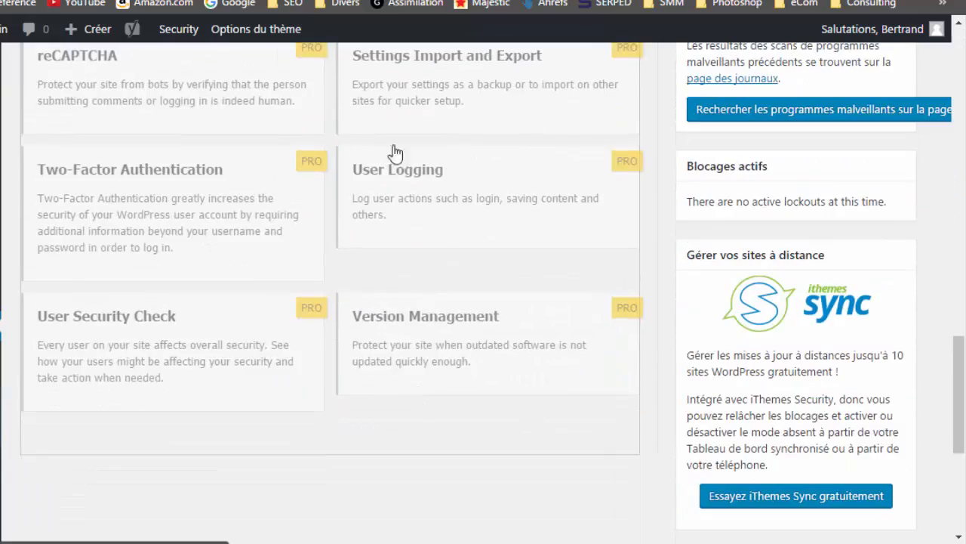
{"action": "scroll", "coordinate": [332, 293], "scroll_direction": "up", "scroll_amount": 5}
{"action": "scroll", "coordinate": [334, 295], "scroll_direction": "up", "scroll_amount": 11}
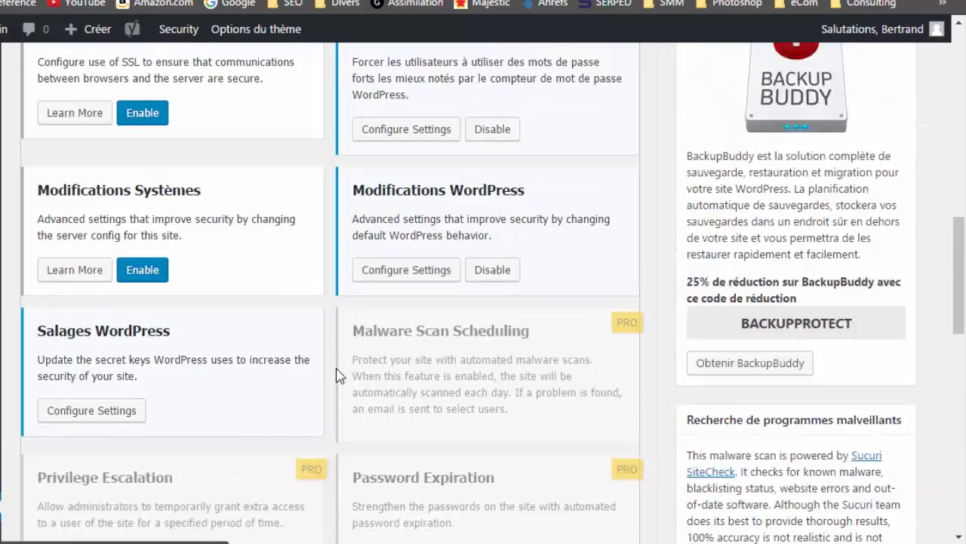
{"action": "scroll", "coordinate": [337, 334], "scroll_direction": "up", "scroll_amount": 3}
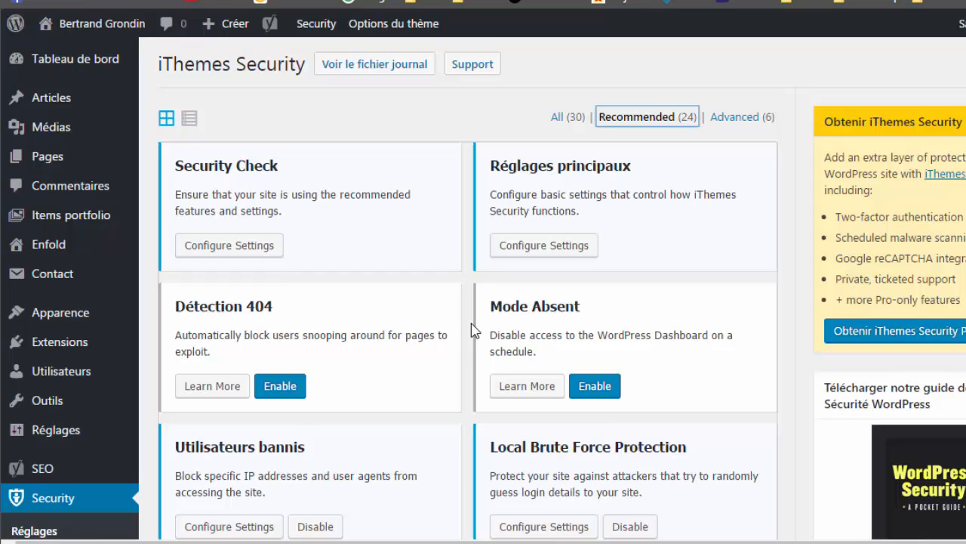
- Enable the advanced settings pages ("Pages de réglages avancés") in the Yoast SEO features and save the changes
{"action": "scroll", "coordinate": [335, 336], "scroll_direction": "down", "scroll_amount": 1}
{"action": "mouse_move", "coordinate": [47, 392]}
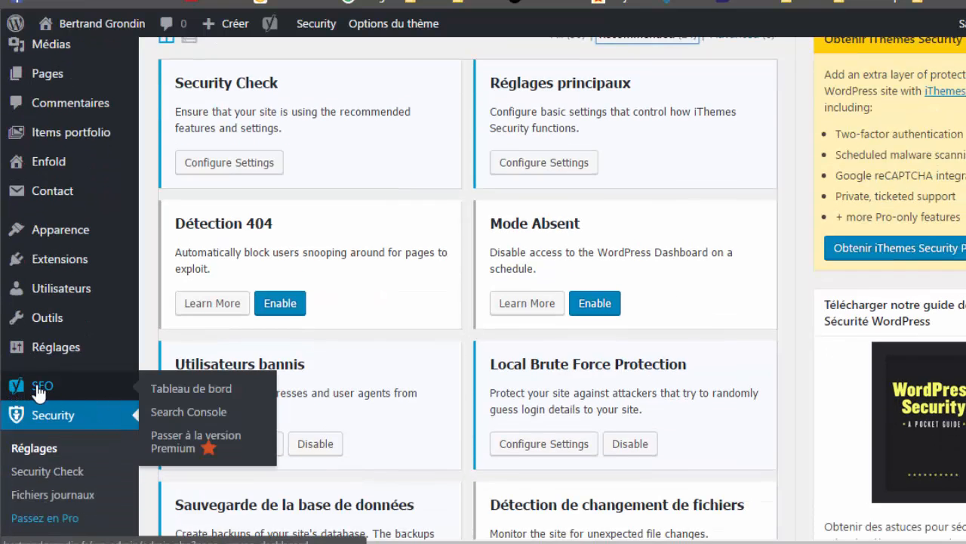
{"action": "left_click", "coordinate": [175, 392]}
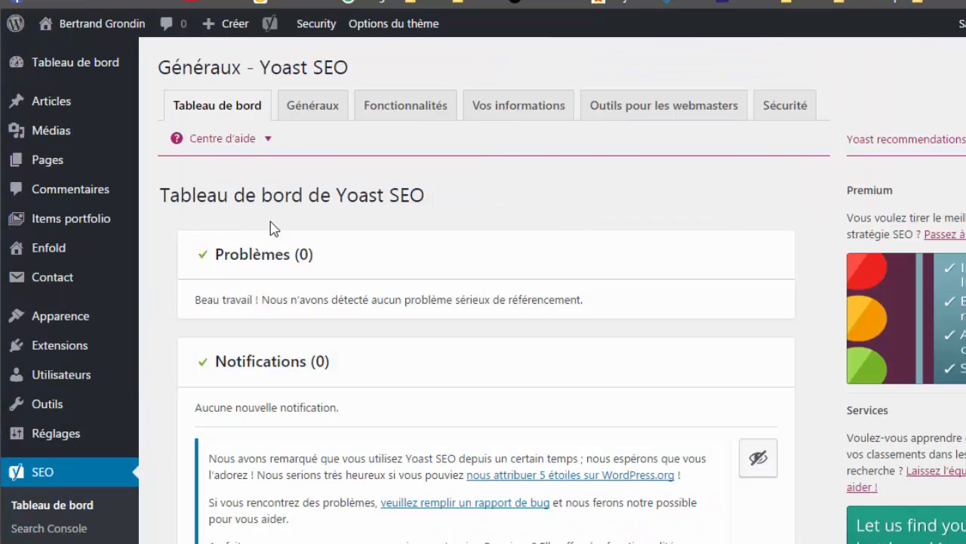
{"action": "left_click", "coordinate": [403, 110]}
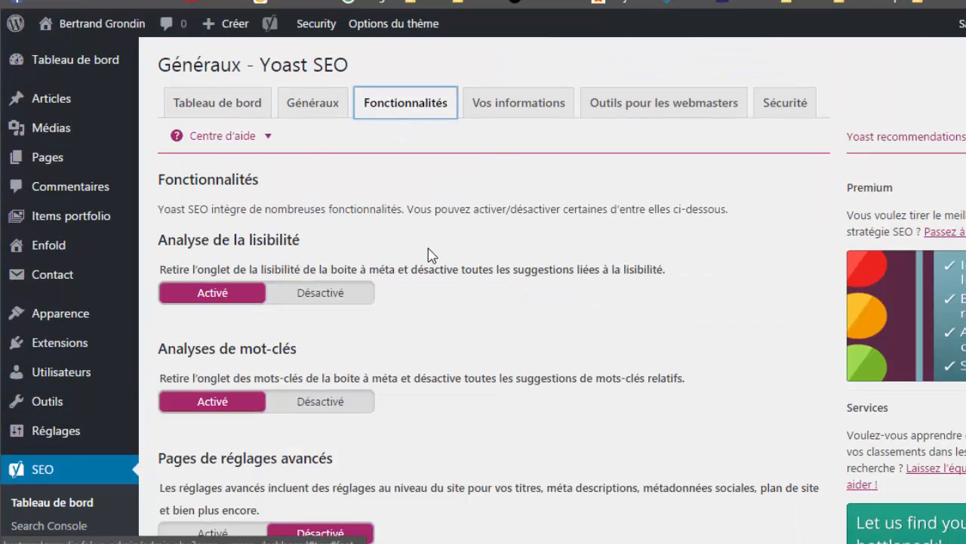
{"action": "scroll", "coordinate": [428, 255], "scroll_direction": "down", "scroll_amount": 3}
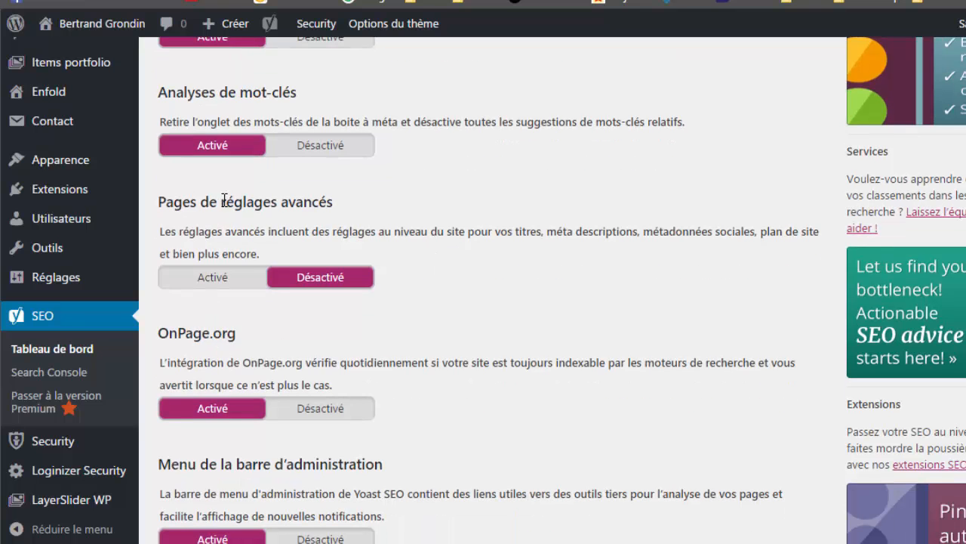
{"action": "left_click", "coordinate": [219, 283]}
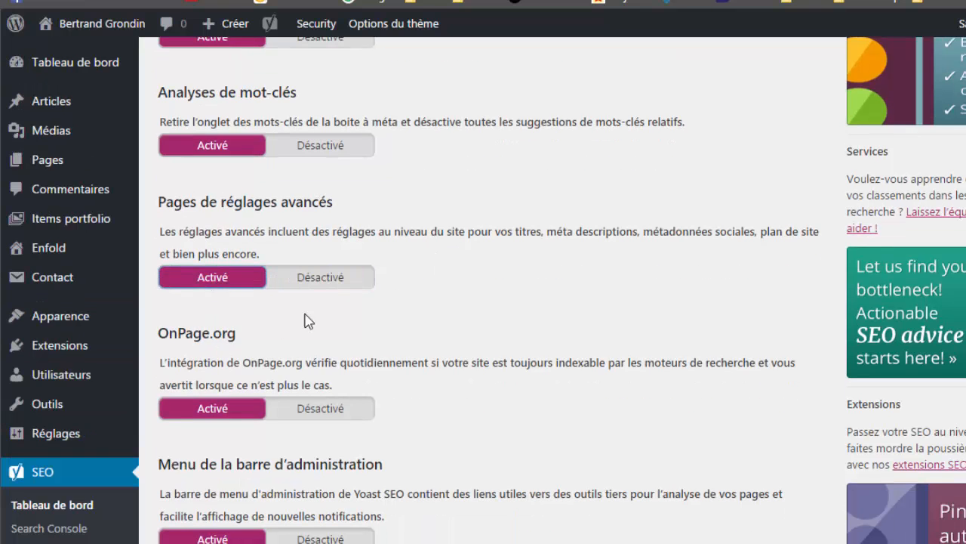
{"action": "scroll", "coordinate": [309, 317], "scroll_direction": "down", "scroll_amount": 4}
{"action": "left_click", "coordinate": [257, 266]}
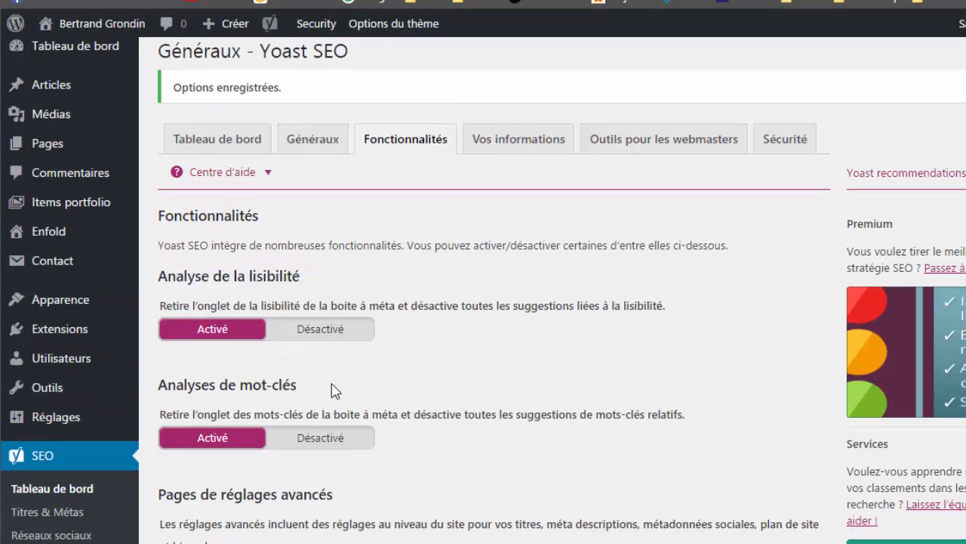
- Open Yoast SEO's "Titres & Métas" settings and compare the title separator choices with the Articles title template
{"action": "scroll", "coordinate": [332, 390], "scroll_direction": "down", "scroll_amount": 3}
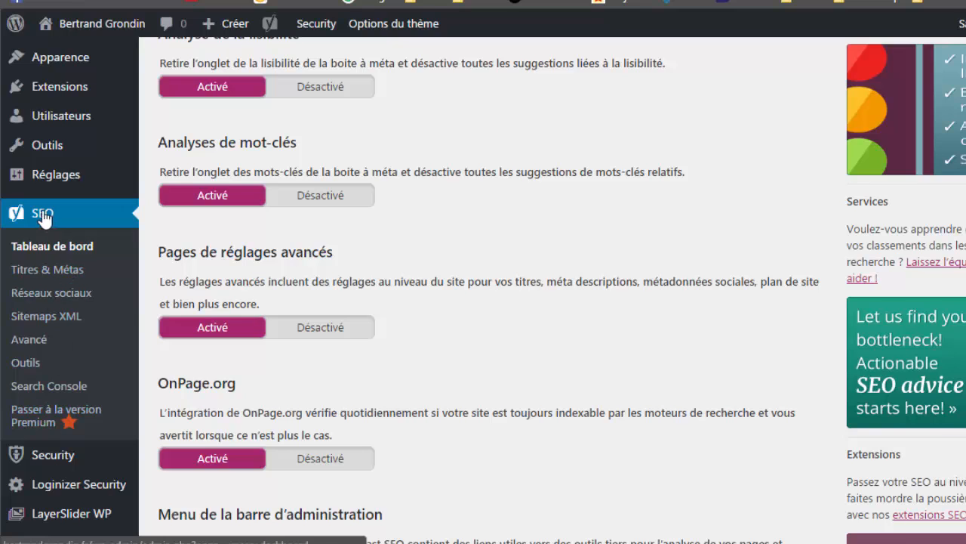
{"action": "left_click", "coordinate": [51, 280]}
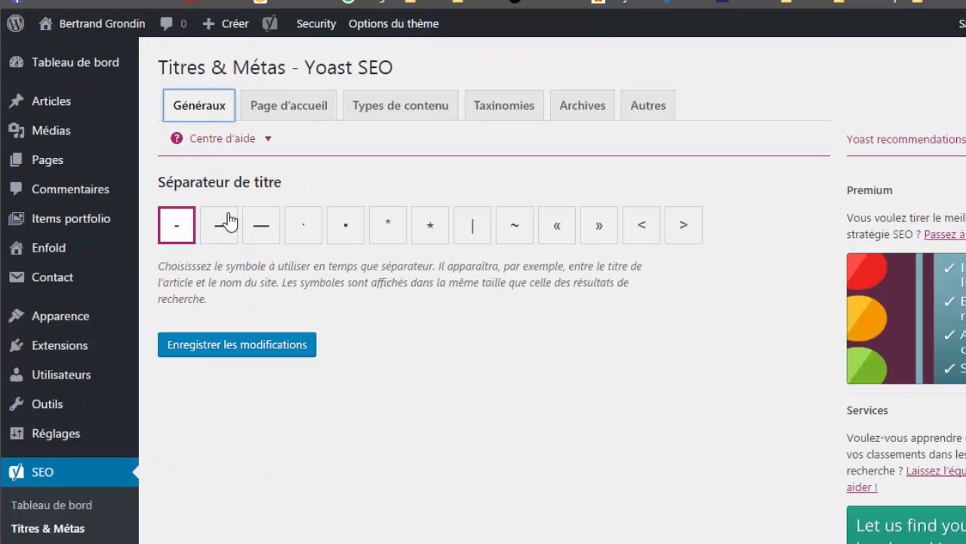
{"action": "left_click", "coordinate": [407, 110]}
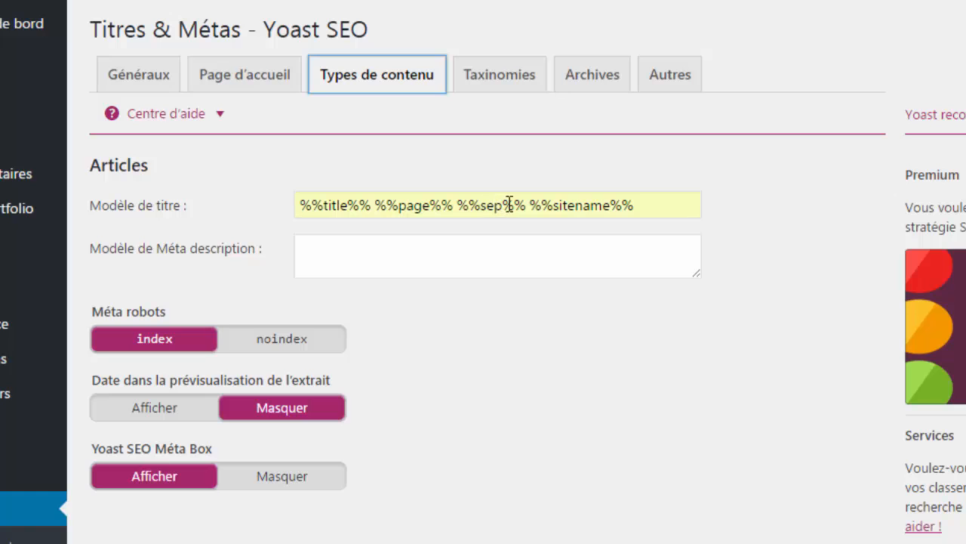
{"action": "left_click", "coordinate": [161, 95]}
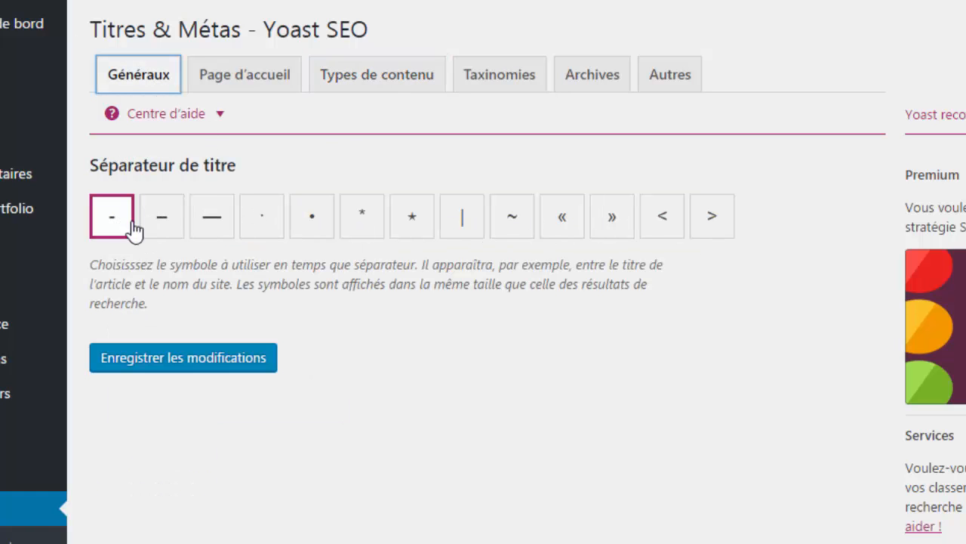
- Shorten the Articles title template to "%%title%% %%page%%" under the content types and check the Pages template
{"action": "left_click", "coordinate": [377, 82]}
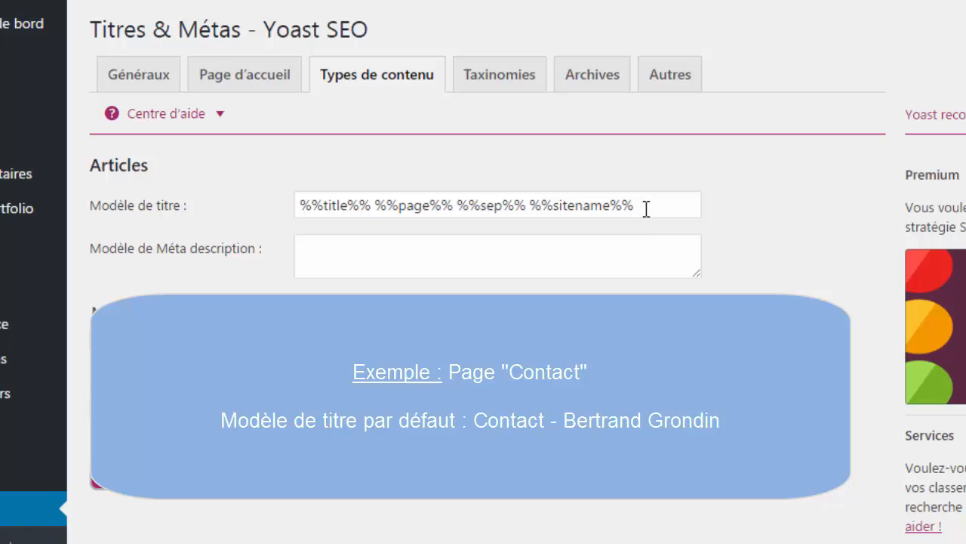
{"action": "left_click", "coordinate": [457, 205]}
{"action": "left_click_drag", "start_coordinate": [457, 205], "coordinate": [641, 273]}
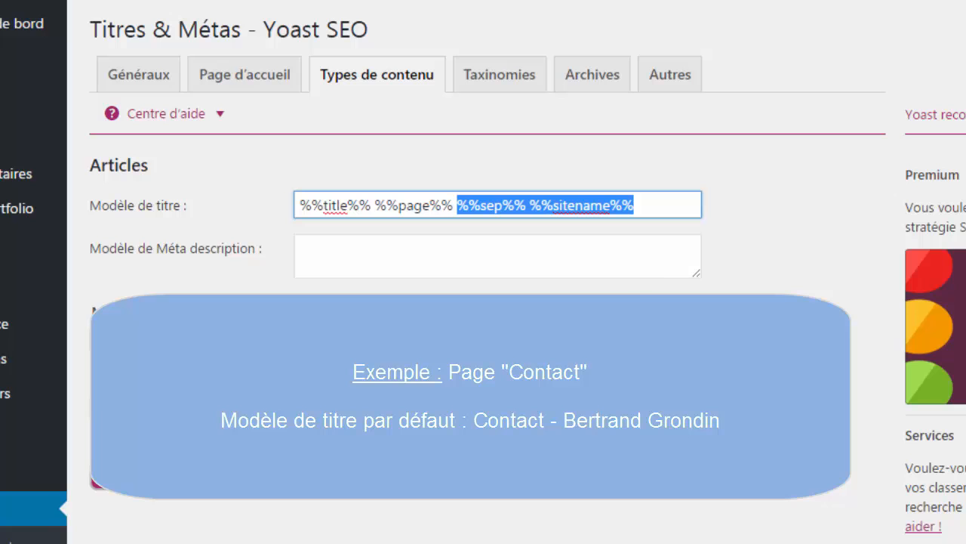
{"action": "key", "text": "BackSpace"}
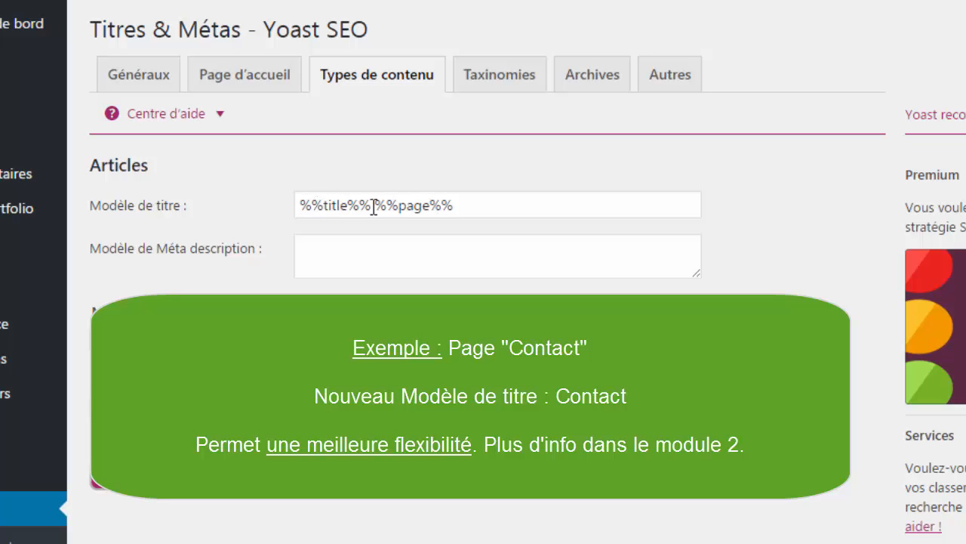
{"action": "scroll", "coordinate": [550, 339], "scroll_direction": "down", "scroll_amount": 6}
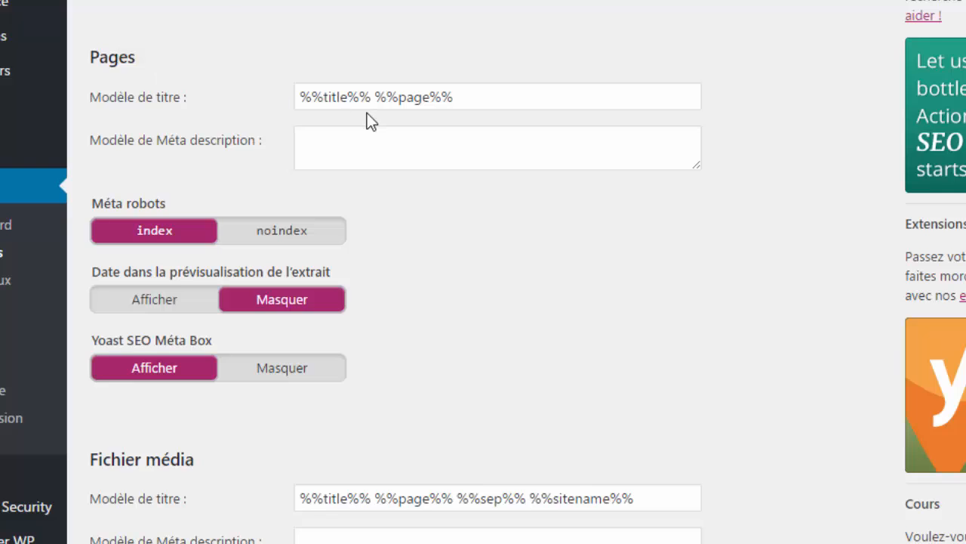
{"action": "scroll", "coordinate": [194, 172], "scroll_direction": "up", "scroll_amount": 7}
{"action": "scroll", "coordinate": [351, 290], "scroll_direction": "down", "scroll_amount": 4}
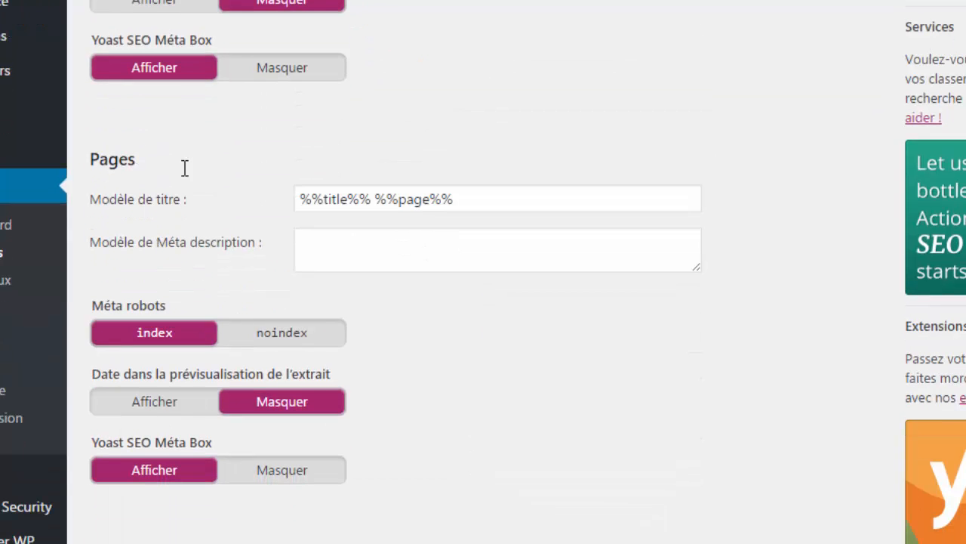
{"action": "scroll", "coordinate": [452, 287], "scroll_direction": "up", "scroll_amount": 4}
- Select noindex as the meta robots option for Catégories in the taxonomies and review the remaining taxonomy settings
{"action": "left_click", "coordinate": [490, 78]}
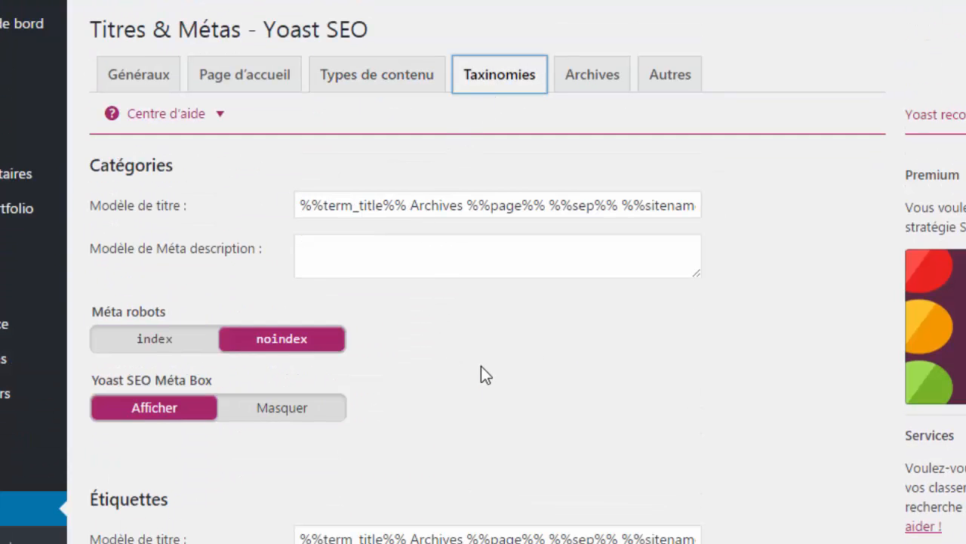
{"action": "scroll", "coordinate": [481, 367], "scroll_direction": "down", "scroll_amount": 2}
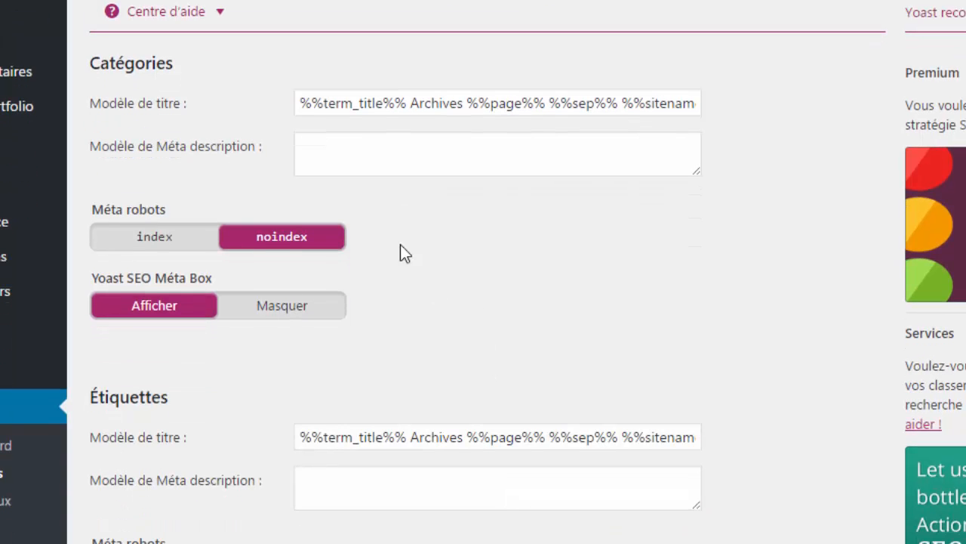
{"action": "left_click", "coordinate": [302, 243]}
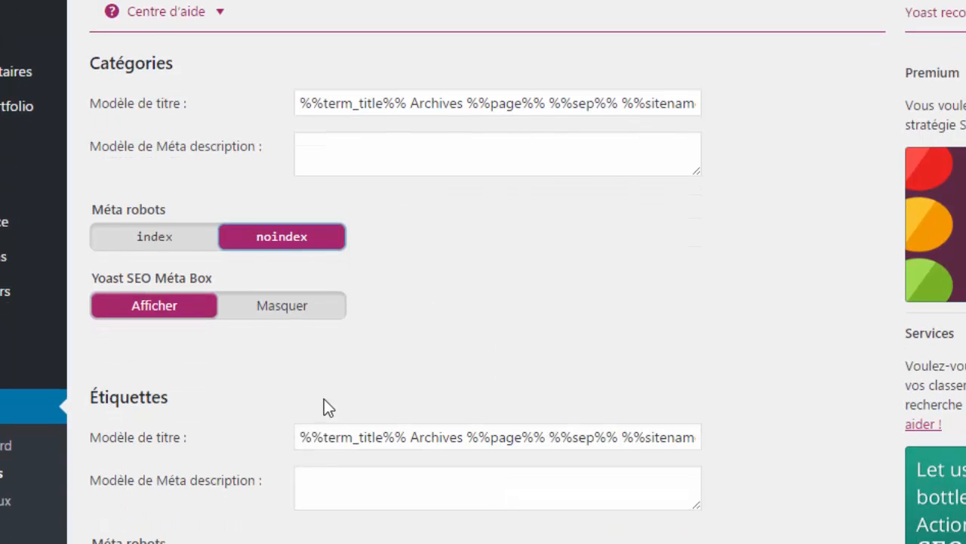
{"action": "scroll", "coordinate": [324, 407], "scroll_direction": "down", "scroll_amount": 4}
{"action": "scroll", "coordinate": [556, 410], "scroll_direction": "down", "scroll_amount": 8}
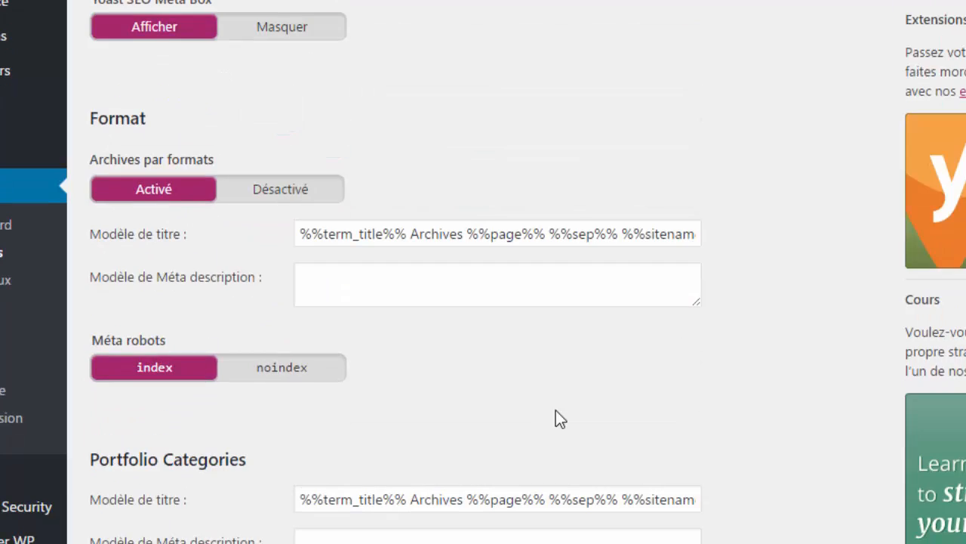
{"action": "scroll", "coordinate": [555, 410], "scroll_direction": "down", "scroll_amount": 4}
{"action": "scroll", "coordinate": [556, 410], "scroll_direction": "up", "scroll_amount": 15}
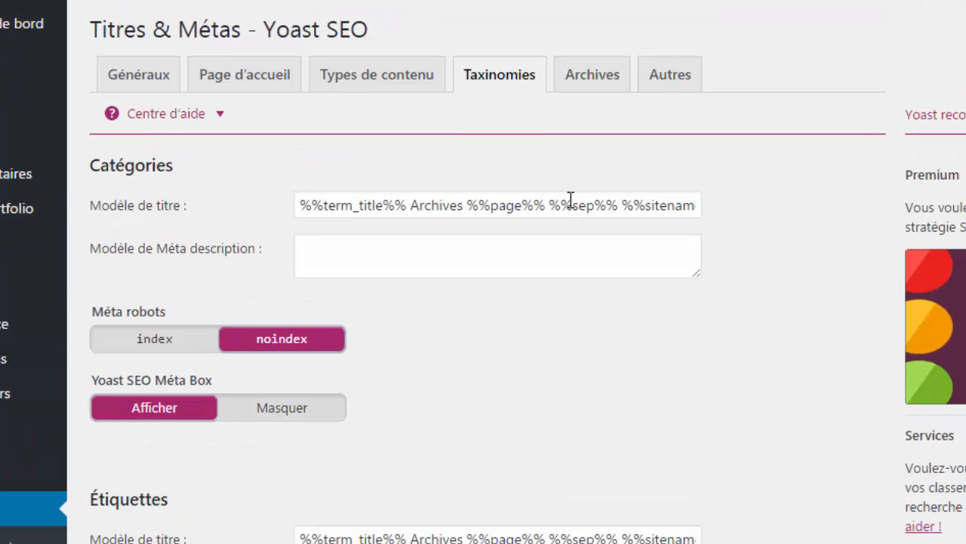
- Review Yoast SEO's archive settings, covering the author archives, date archives and special pages
{"action": "left_click", "coordinate": [591, 85]}
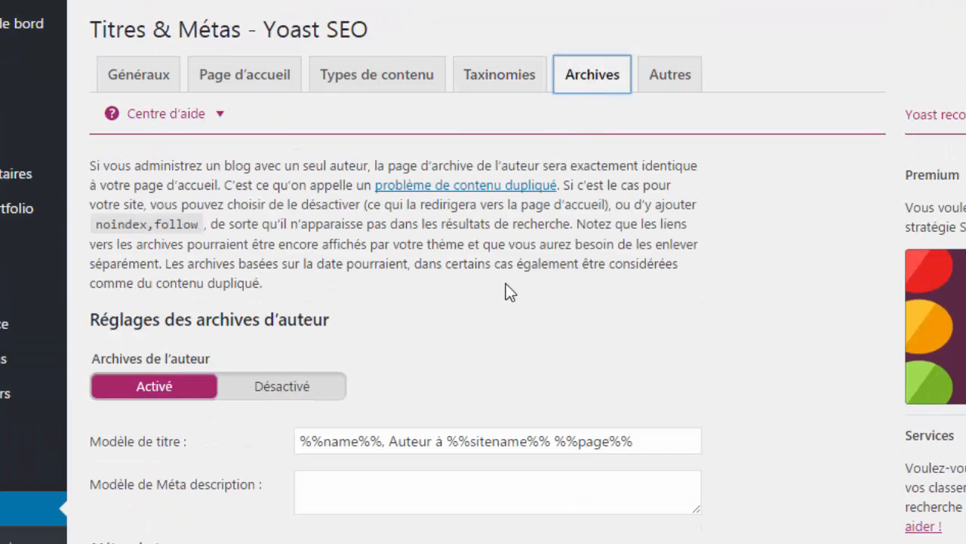
{"action": "scroll", "coordinate": [485, 324], "scroll_direction": "down", "scroll_amount": 4}
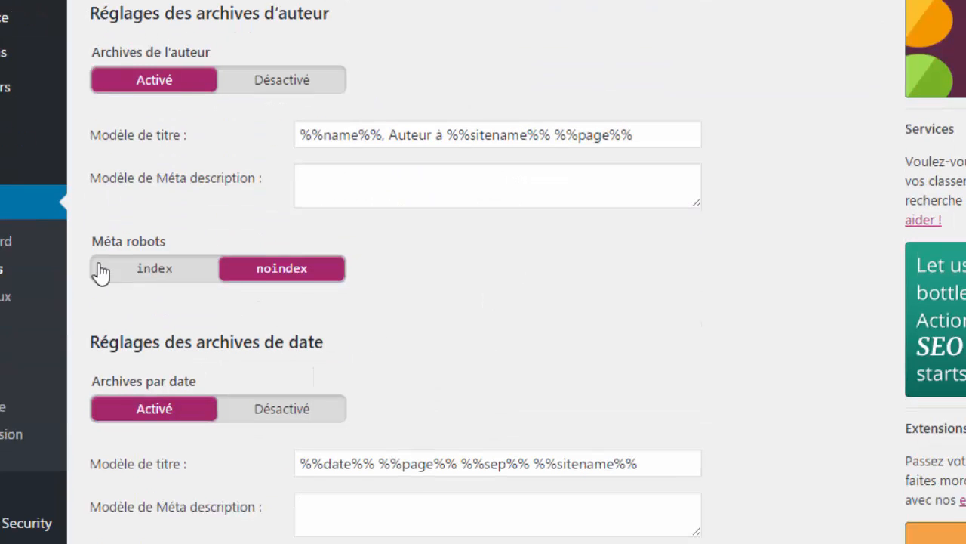
{"action": "scroll", "coordinate": [287, 300], "scroll_direction": "up", "scroll_amount": 1}
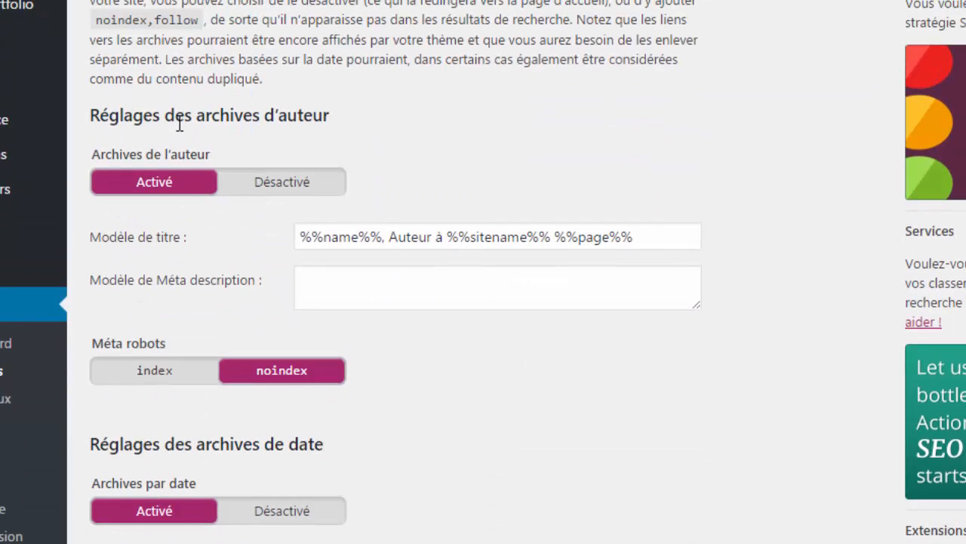
{"action": "scroll", "coordinate": [535, 438], "scroll_direction": "down", "scroll_amount": 7}
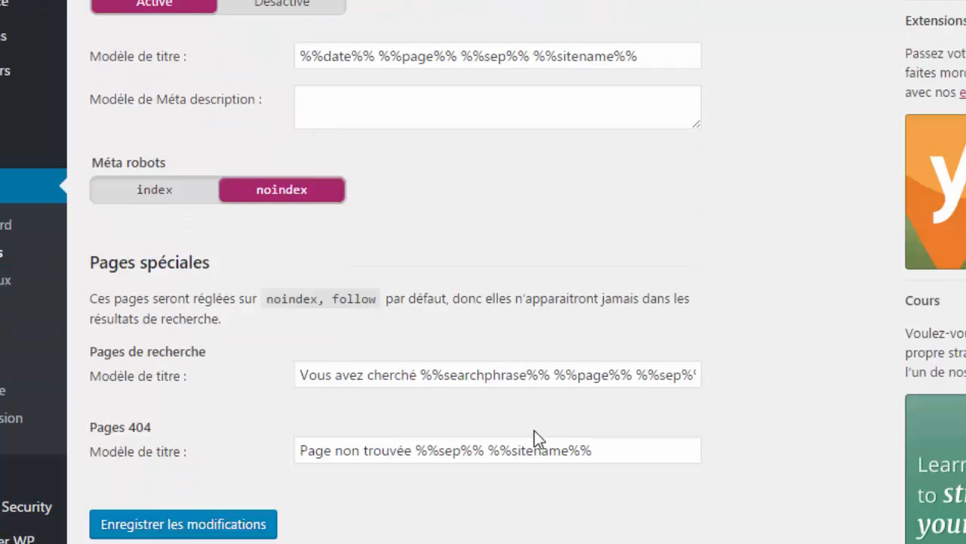
{"action": "scroll", "coordinate": [534, 439], "scroll_direction": "down", "scroll_amount": 1}
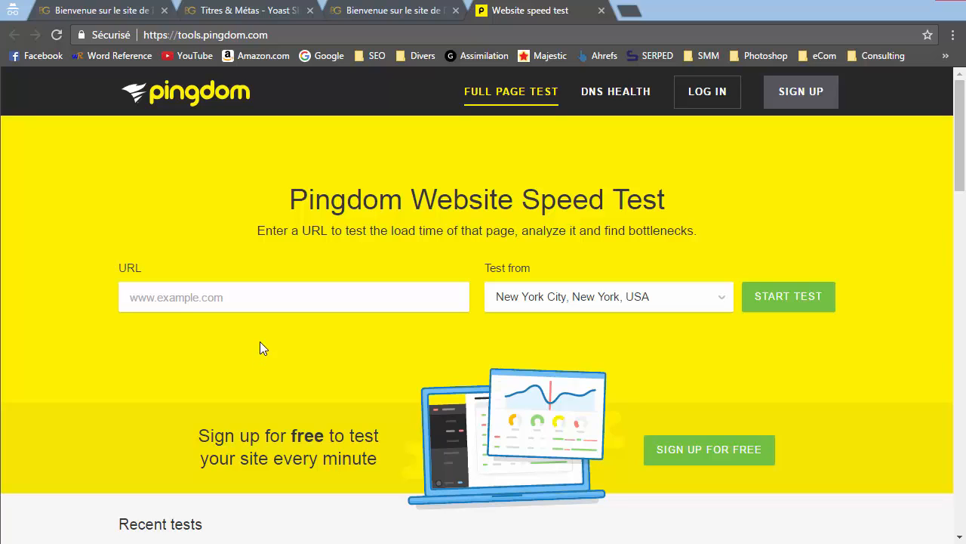
- Run a Pingdom speed test on the site's home page URL from Stockholm, Sweden
{"action": "right_click", "coordinate": [236, 296]}
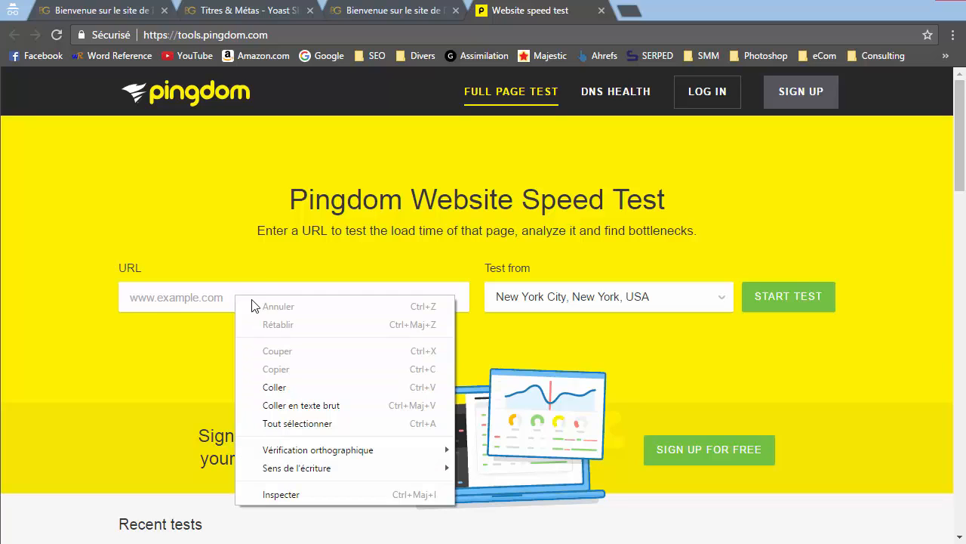
{"action": "left_click", "coordinate": [306, 406]}
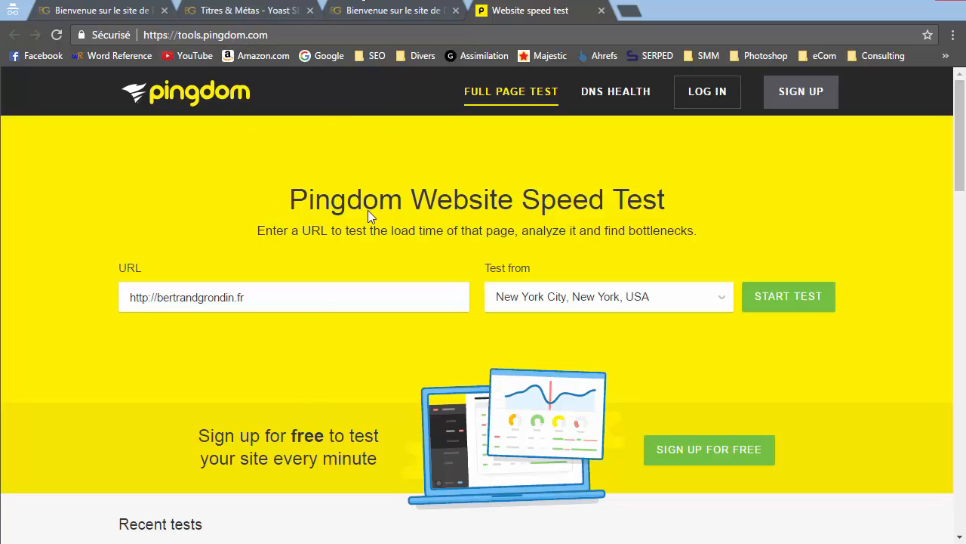
{"action": "left_click", "coordinate": [678, 305]}
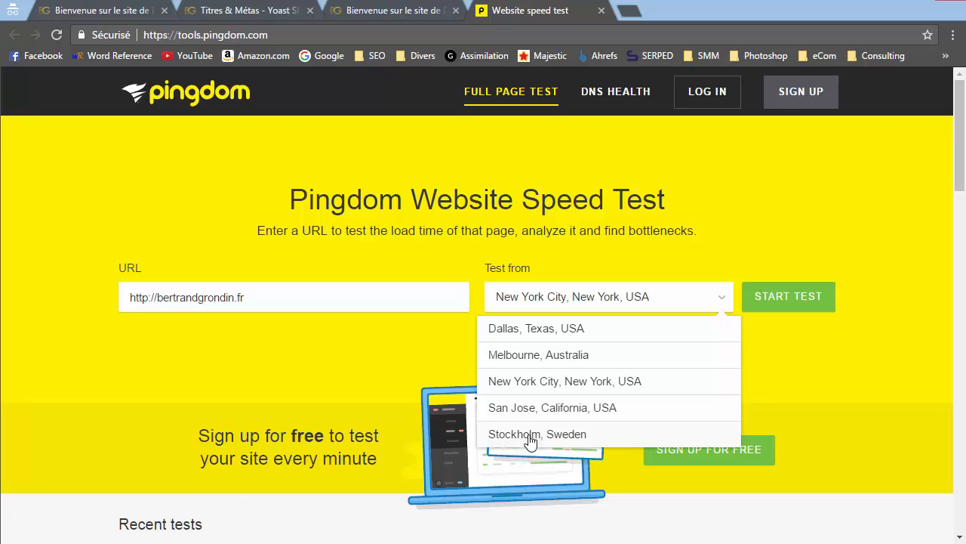
{"action": "left_click", "coordinate": [570, 439]}
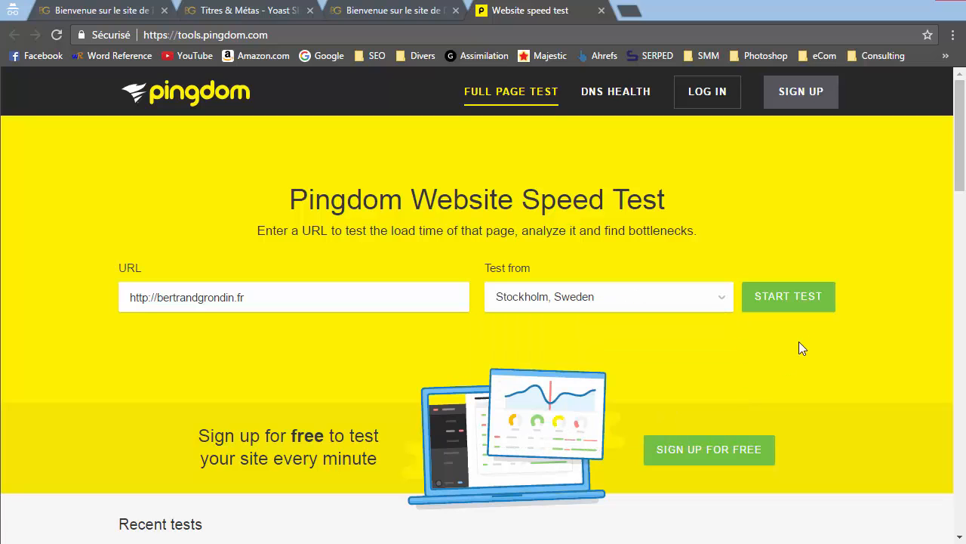
{"action": "left_click", "coordinate": [790, 308]}
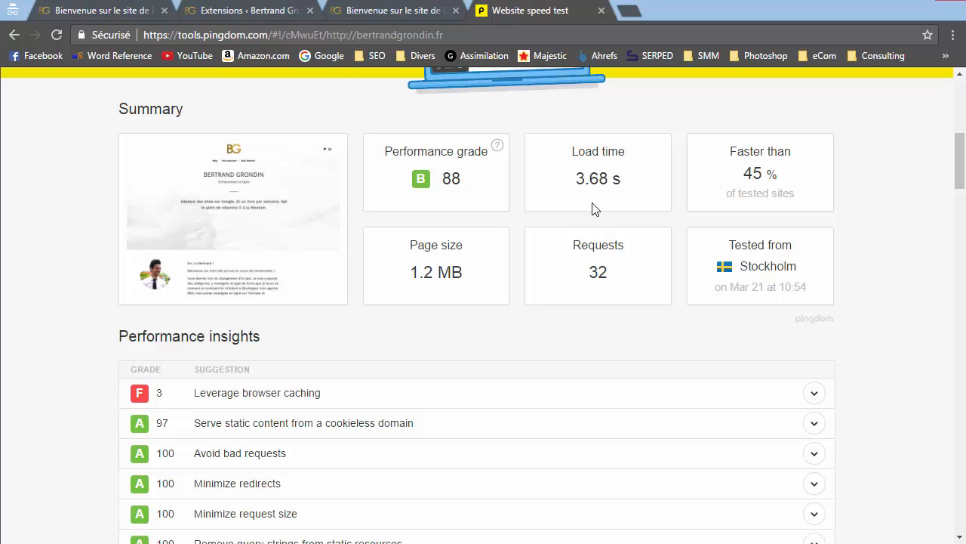
- Activate the WP Fastest Cache plugin in the WordPress site's installed extensions
{"action": "left_click", "coordinate": [241, 20]}
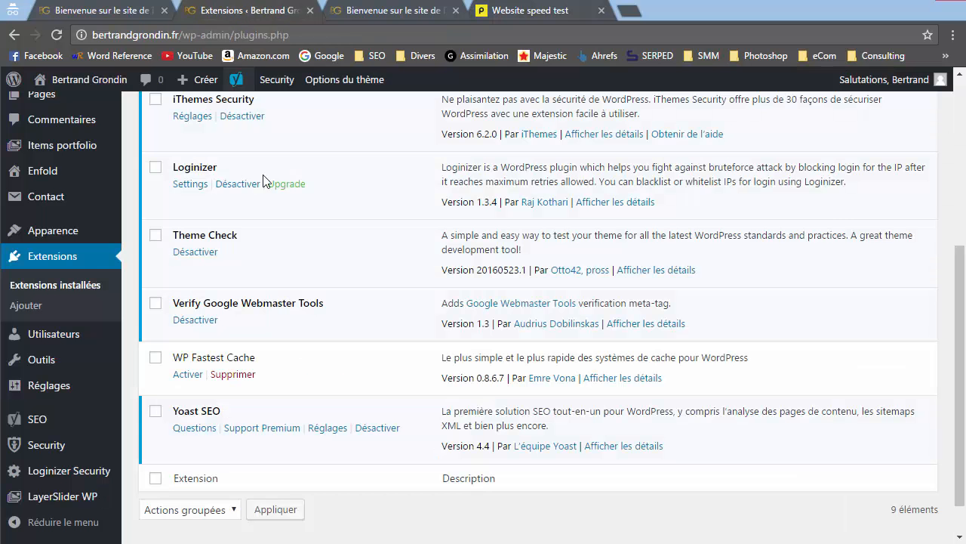
{"action": "left_click", "coordinate": [187, 375]}
{"action": "mouse_move", "coordinate": [45, 418]}
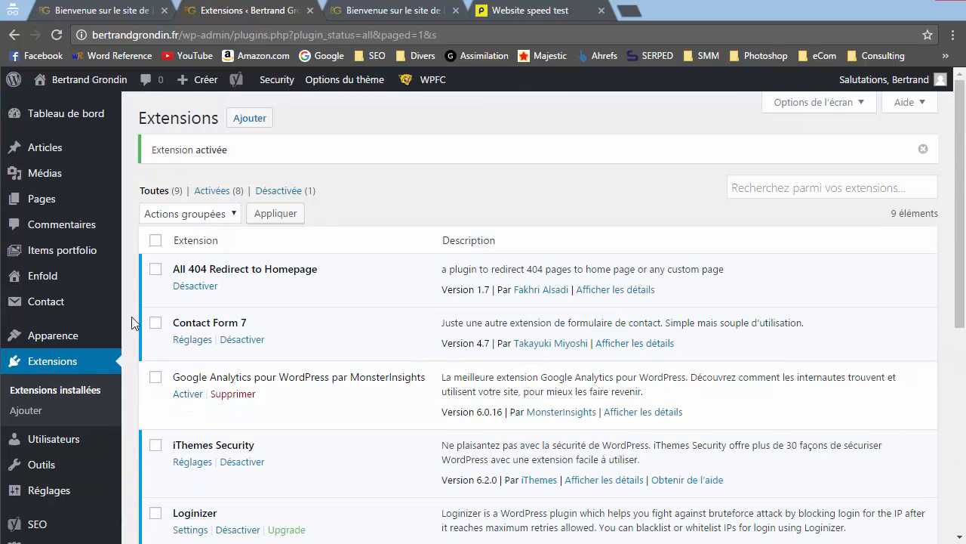
- Rerun the Pingdom speed test from Stockholm, Sweden, and examine the page size in the summary
{"action": "left_click", "coordinate": [565, 10]}
{"action": "scroll", "coordinate": [566, 318], "scroll_direction": "up", "scroll_amount": 2}
{"action": "scroll", "coordinate": [566, 319], "scroll_direction": "up", "scroll_amount": 5}
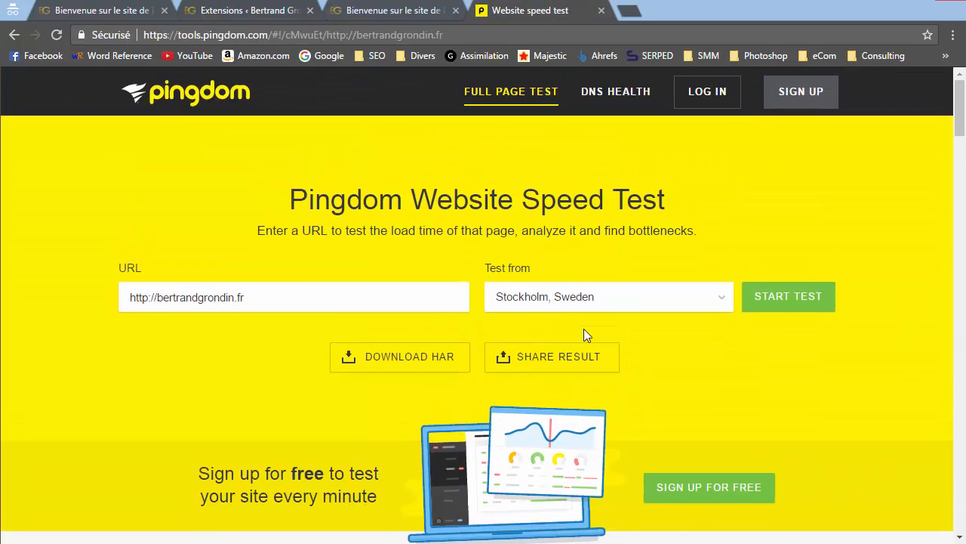
{"action": "left_click", "coordinate": [789, 305]}
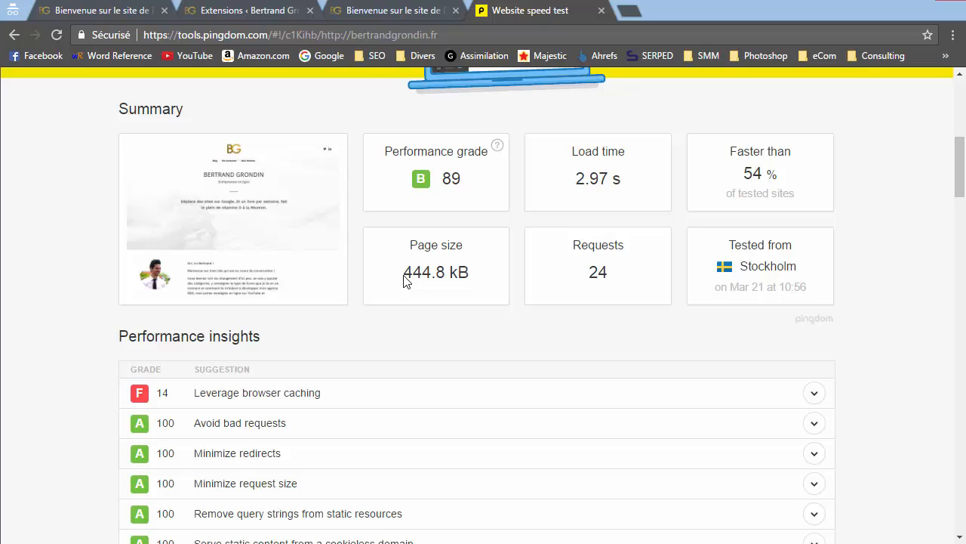
{"action": "left_click_drag", "start_coordinate": [405, 273], "coordinate": [470, 271]}
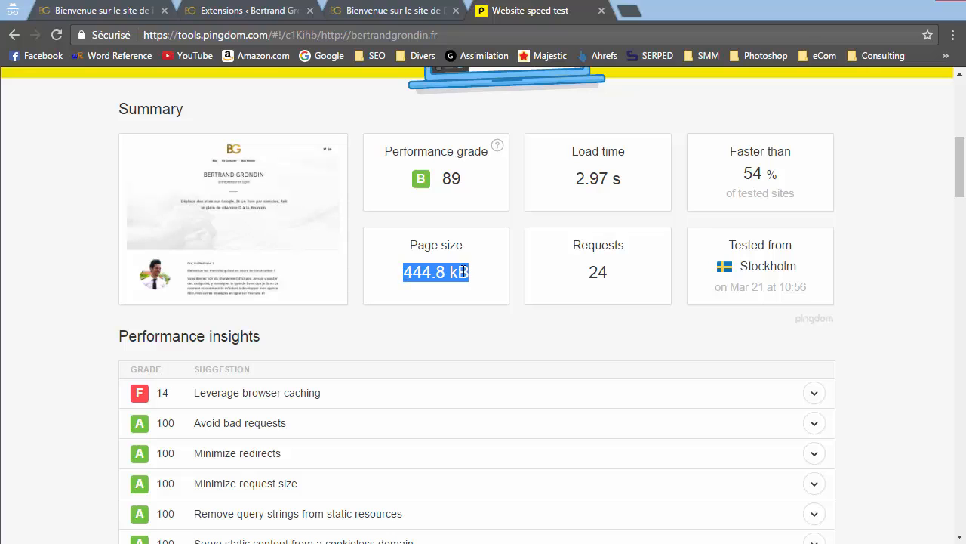
{"action": "left_click", "coordinate": [435, 272]}
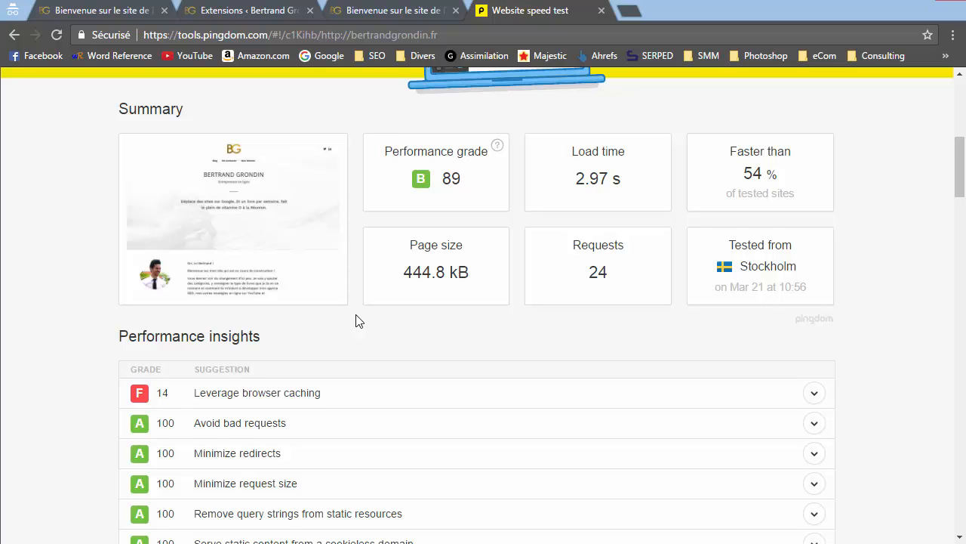
- Run the speed test from New York City, New York, USA, and examine the load time
{"action": "scroll", "coordinate": [358, 320], "scroll_direction": "up", "scroll_amount": 6}
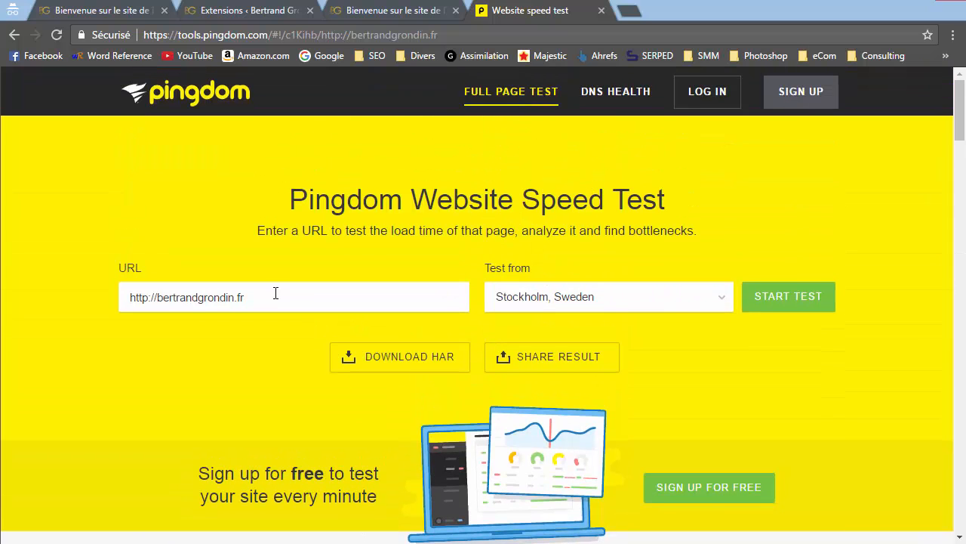
{"action": "left_click", "coordinate": [668, 302]}
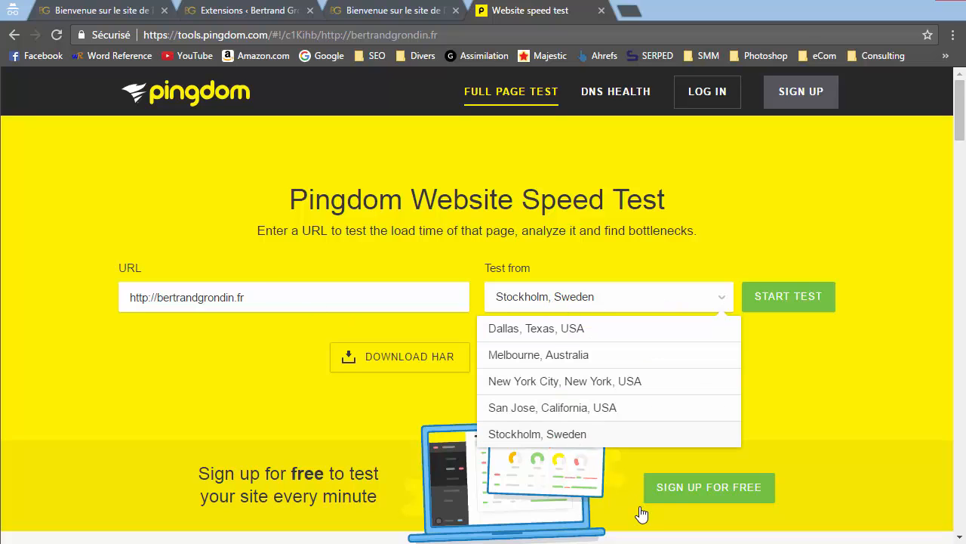
{"action": "left_click", "coordinate": [541, 382]}
{"action": "left_click", "coordinate": [802, 300]}
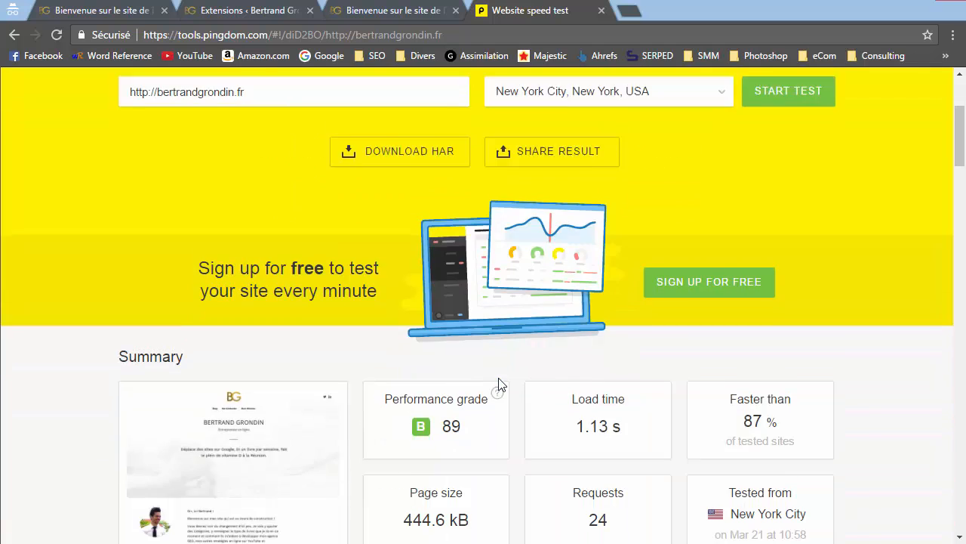
{"action": "scroll", "coordinate": [498, 377], "scroll_direction": "down", "scroll_amount": 3}
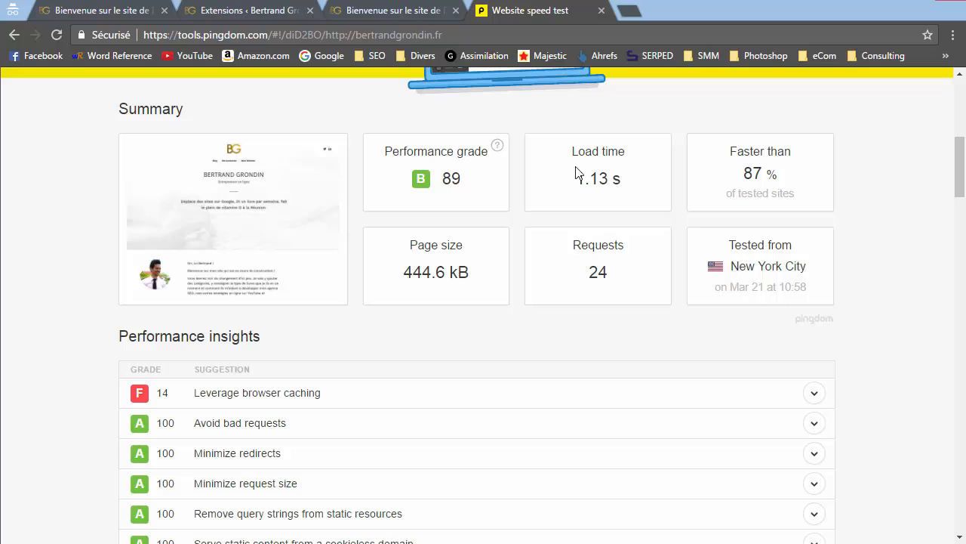
{"action": "left_click_drag", "start_coordinate": [577, 176], "coordinate": [625, 181]}
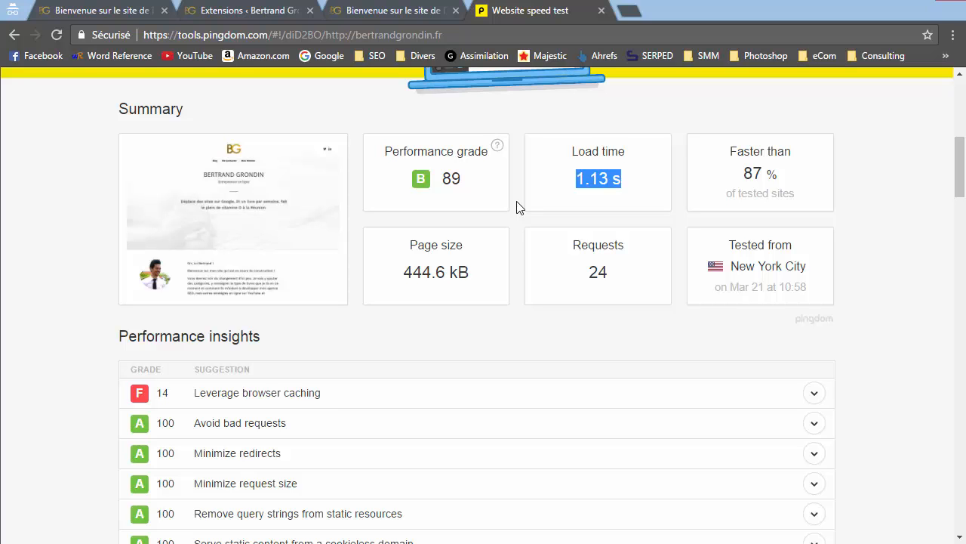
- Expand the "Leverage browser caching" suggestion in the performance insights and read its explanation
{"action": "scroll", "coordinate": [520, 207], "scroll_direction": "down", "scroll_amount": 2}
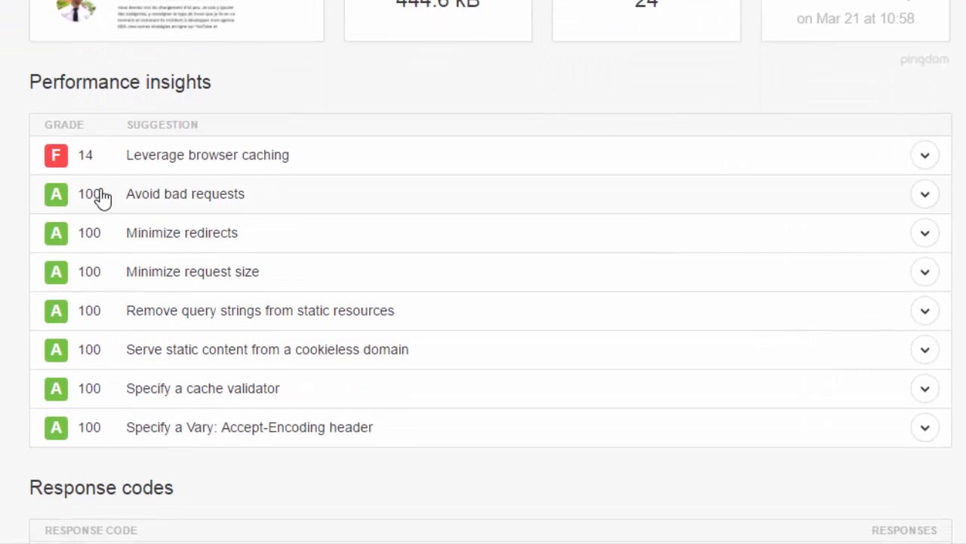
{"action": "left_click", "coordinate": [341, 160]}
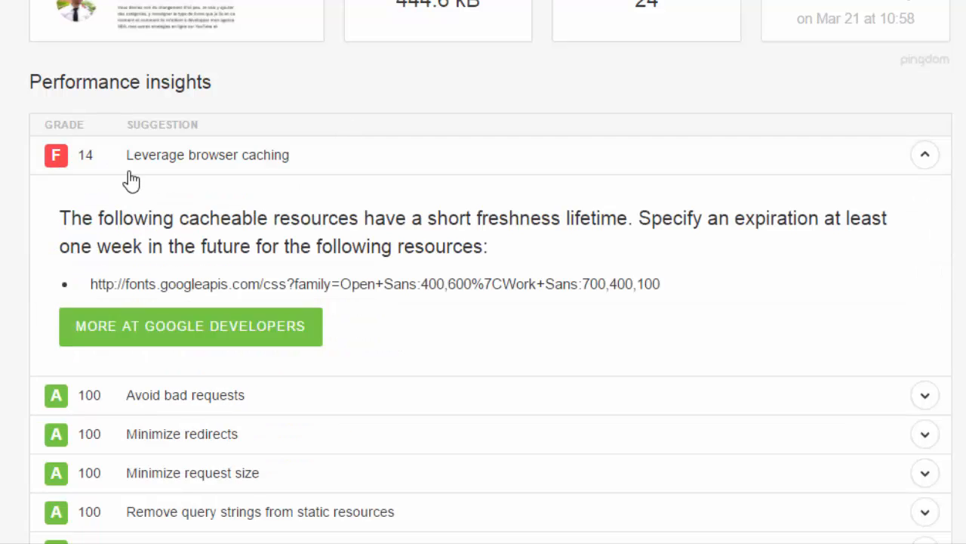
{"action": "left_click_drag", "start_coordinate": [60, 218], "coordinate": [634, 218]}
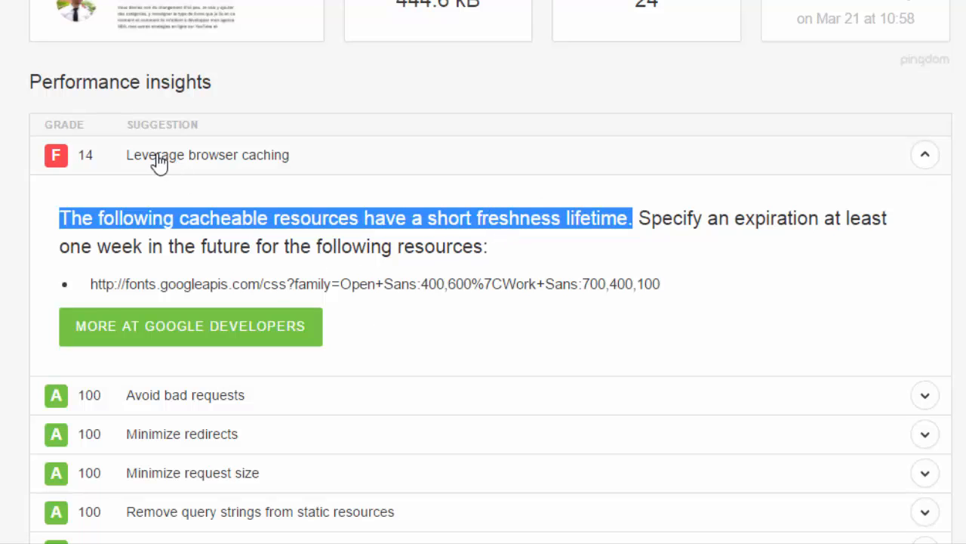
{"action": "scroll", "coordinate": [469, 320], "scroll_direction": "up", "scroll_amount": 7}
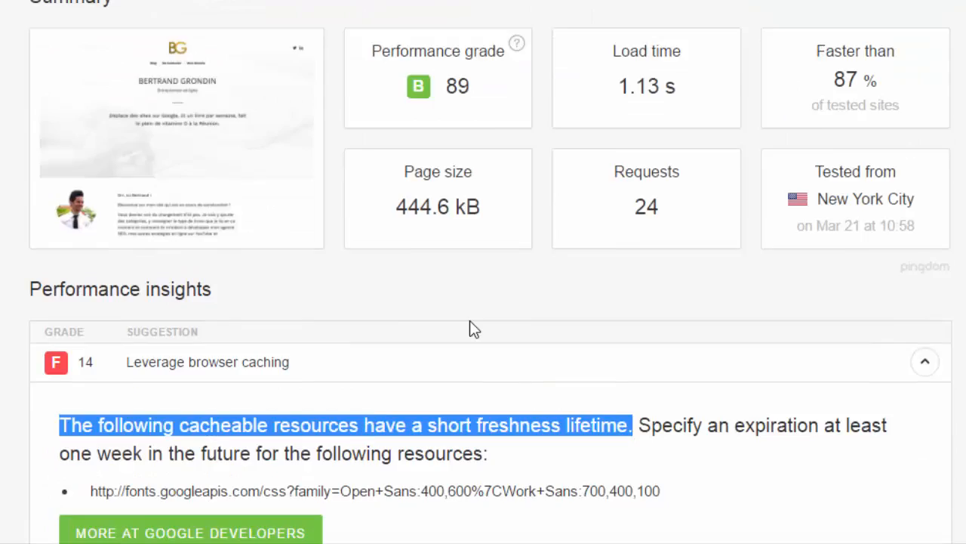
{"action": "scroll", "coordinate": [535, 360], "scroll_direction": "up", "scroll_amount": 4}
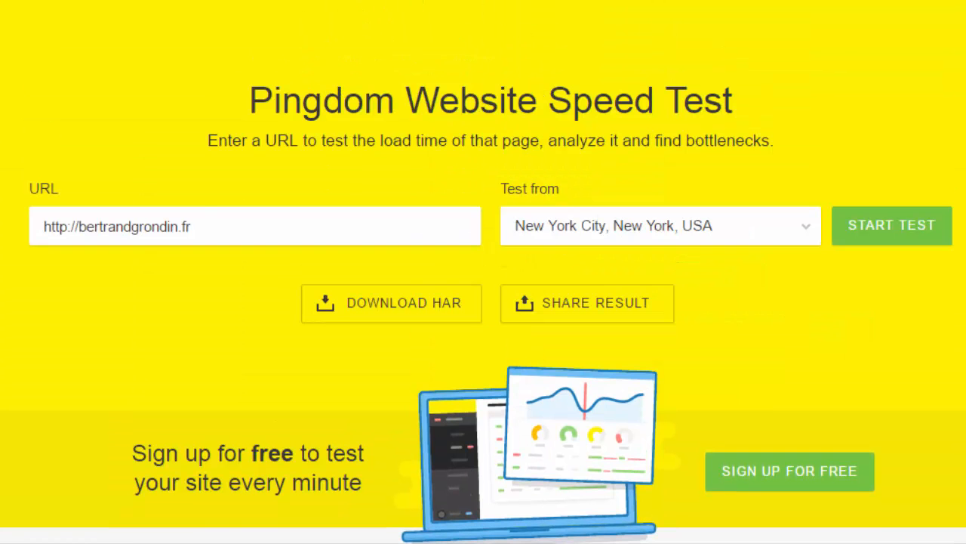
- Return to the WordPress admin, open the WP Fastest Cache options and review the cache settings
{"action": "left_click", "coordinate": [257, 11]}
{"action": "scroll", "coordinate": [118, 444], "scroll_direction": "down", "scroll_amount": 3}
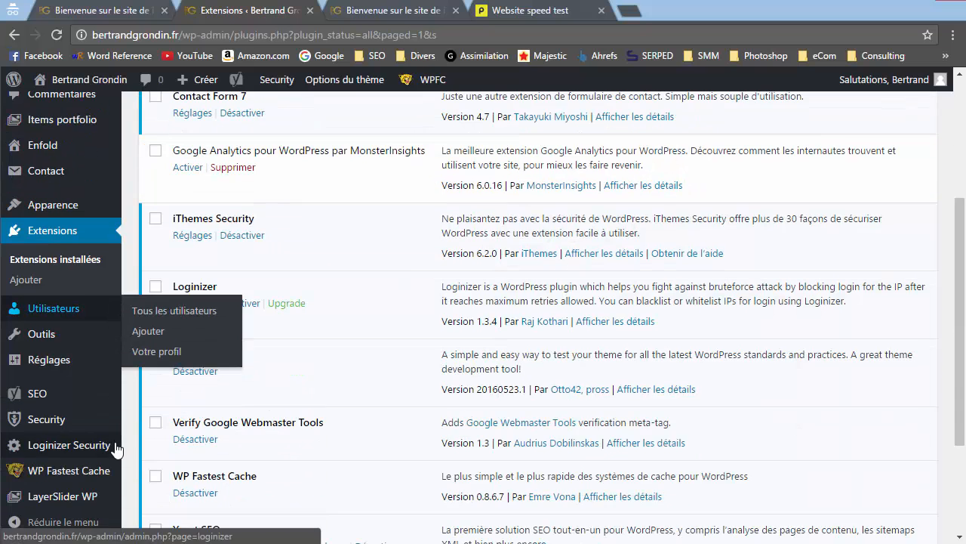
{"action": "left_click", "coordinate": [65, 471]}
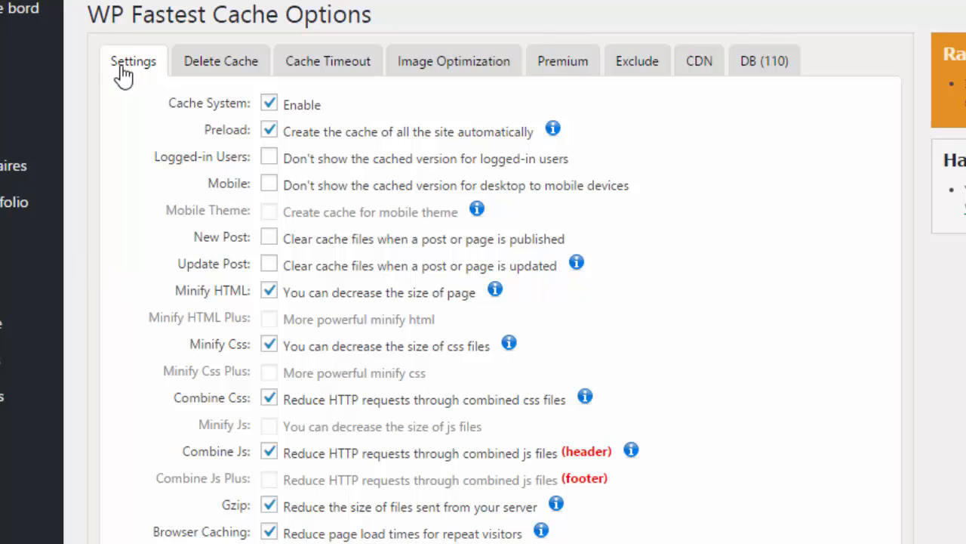
{"action": "scroll", "coordinate": [144, 295], "scroll_direction": "down", "scroll_amount": 2}
{"action": "scroll", "coordinate": [144, 295], "scroll_direction": "up", "scroll_amount": 2}
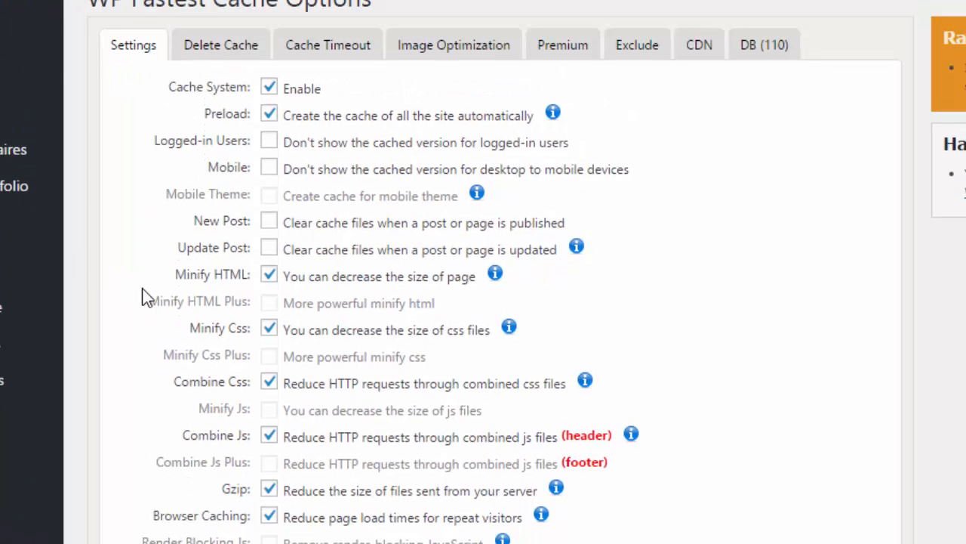